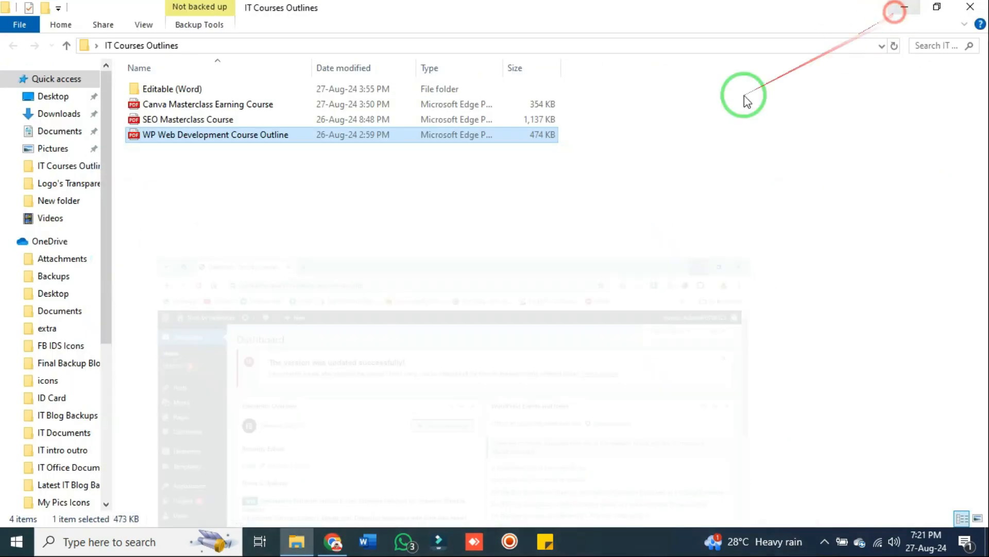
Open the WP Web Development Course Outline PDF in Edge and scroll down to Module 7
{"action": "left_click", "coordinate": [358, 142]}
{"action": "double_click", "coordinate": [358, 140]}
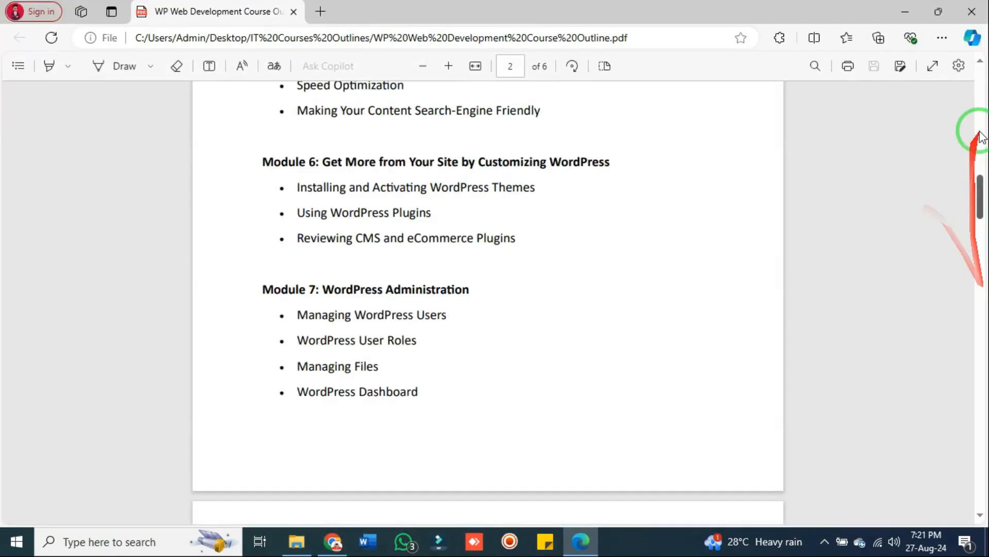
{"action": "mouse_move", "coordinate": [979, 186]}
{"action": "left_mouse_down"}
{"action": "mouse_move", "coordinate": [982, 73]}
{"action": "mouse_move", "coordinate": [981, 223]}
{"action": "mouse_move", "coordinate": [936, 419]}
{"action": "mouse_move", "coordinate": [979, 253]}
{"action": "mouse_move", "coordinate": [971, 328]}
{"action": "mouse_move", "coordinate": [966, 299]}
{"action": "mouse_move", "coordinate": [981, 227]}
{"action": "mouse_move", "coordinate": [974, 172]}
{"action": "left_mouse_up"}
{"action": "scroll", "coordinate": [412, 304], "scroll_direction": "down", "scroll_amount": 3}
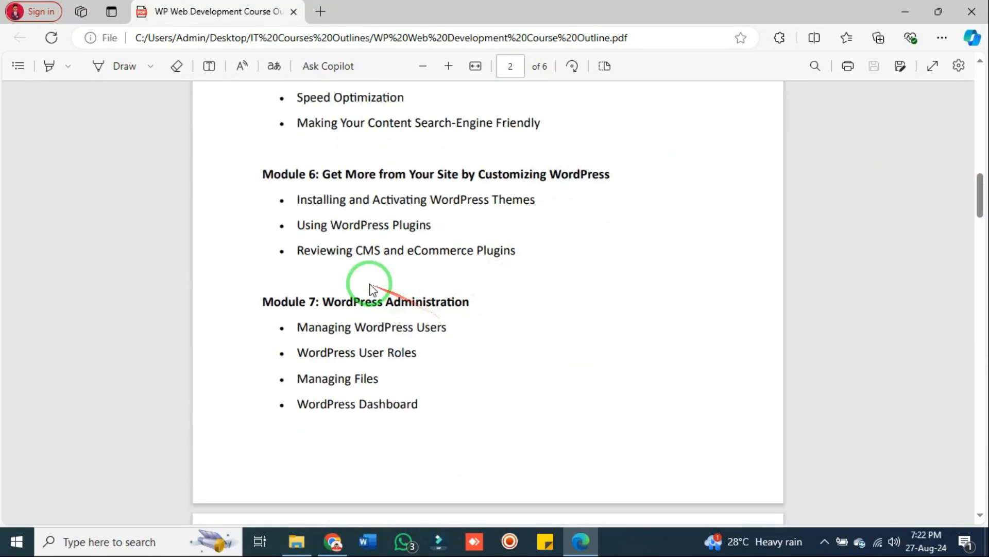
Highlight Module 7's Managing WordPress Users and User Roles bullets, then minimize the PDF
{"action": "left_click_drag", "start_coordinate": [299, 322], "coordinate": [422, 401]}
{"action": "left_click", "coordinate": [431, 398]}
{"action": "left_click_drag", "start_coordinate": [446, 327], "coordinate": [282, 328]}
{"action": "left_click", "coordinate": [398, 350]}
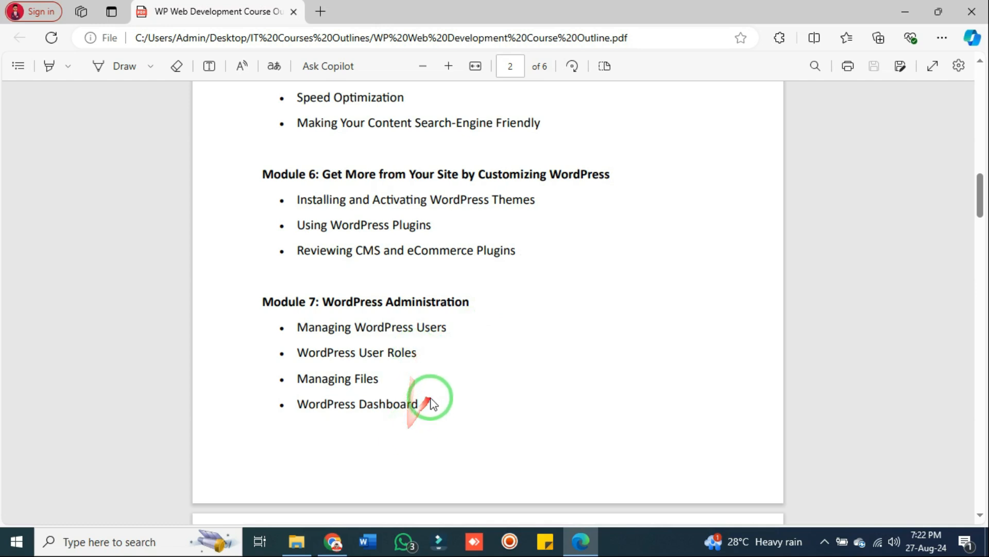
{"action": "left_click_drag", "start_coordinate": [418, 354], "coordinate": [315, 329]}
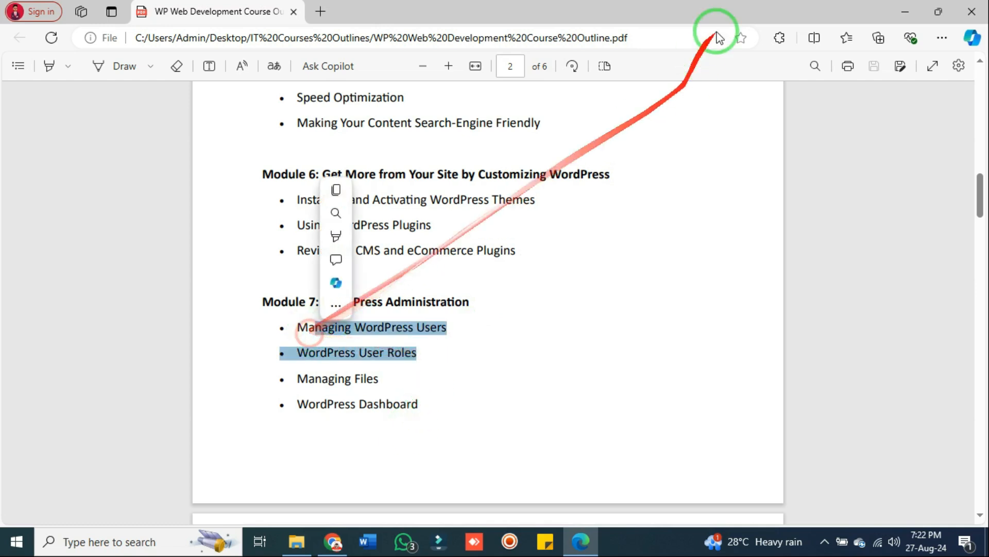
{"action": "left_click", "coordinate": [897, 7]}
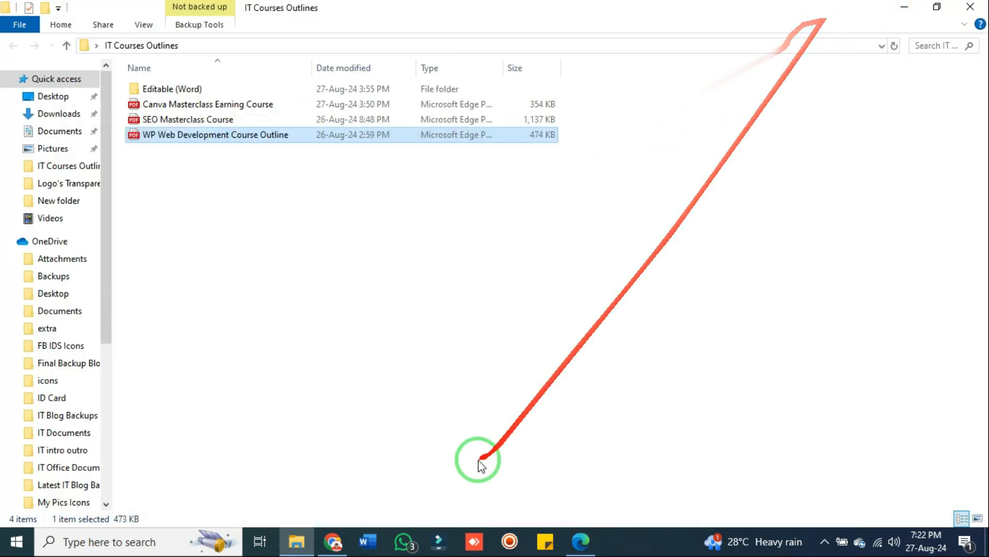
Bring the Tools by HireMates WordPress admin Dashboard window to the front
{"action": "left_click", "coordinate": [333, 540]}
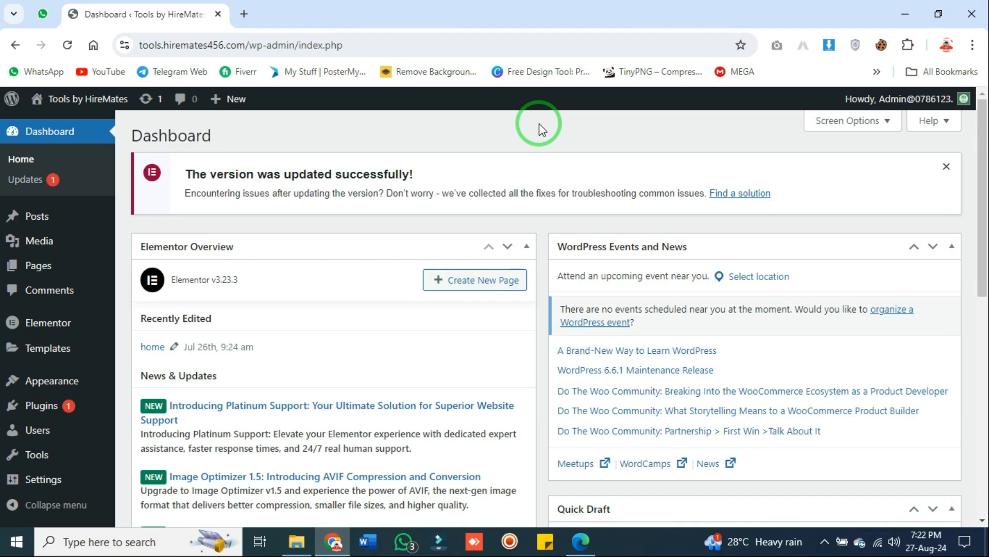
{"action": "left_click", "coordinate": [478, 123]}
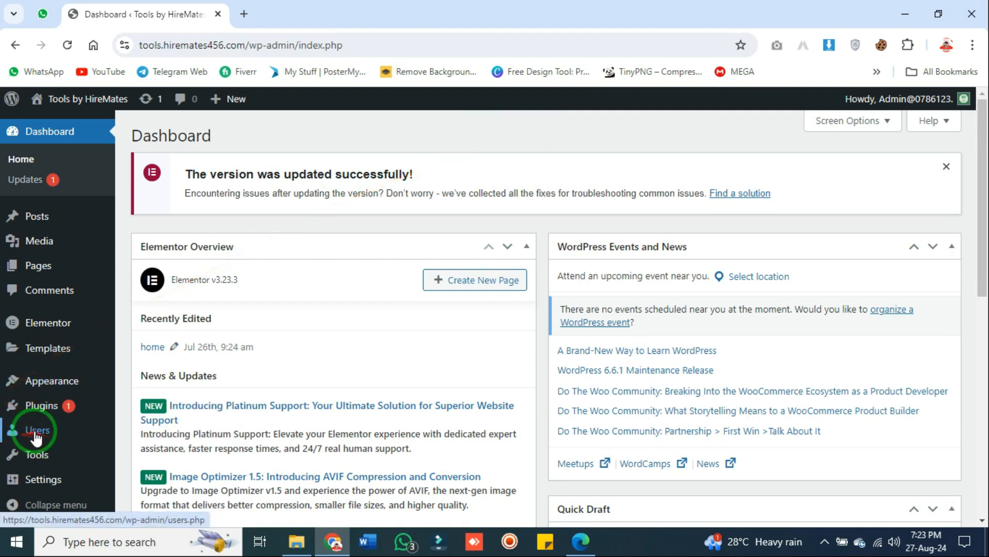
Open the Users list and highlight the admin's username, Administrator role and Posts column
{"action": "mouse_move", "coordinate": [19, 431]}
{"action": "left_click", "coordinate": [65, 434]}
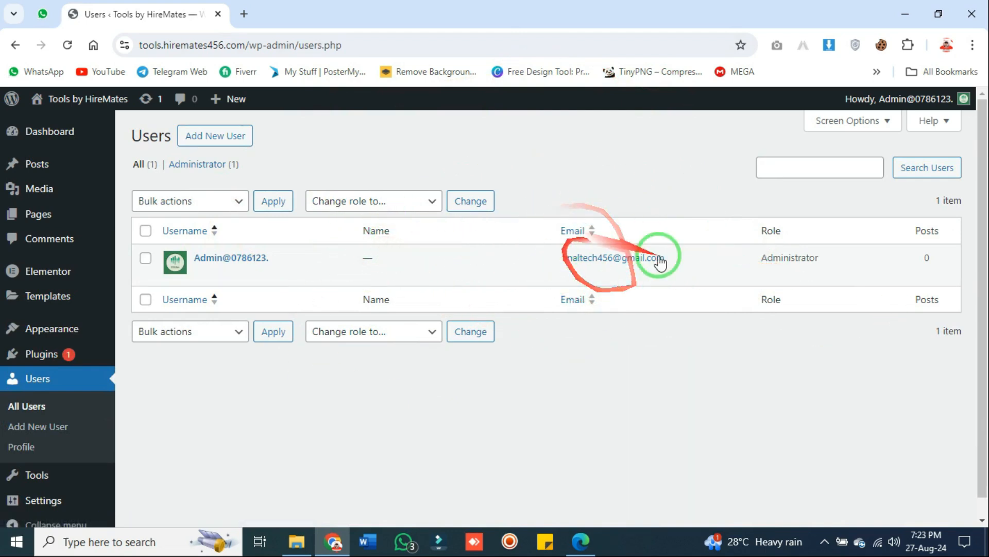
{"action": "left_click_drag", "start_coordinate": [846, 263], "coordinate": [753, 265]}
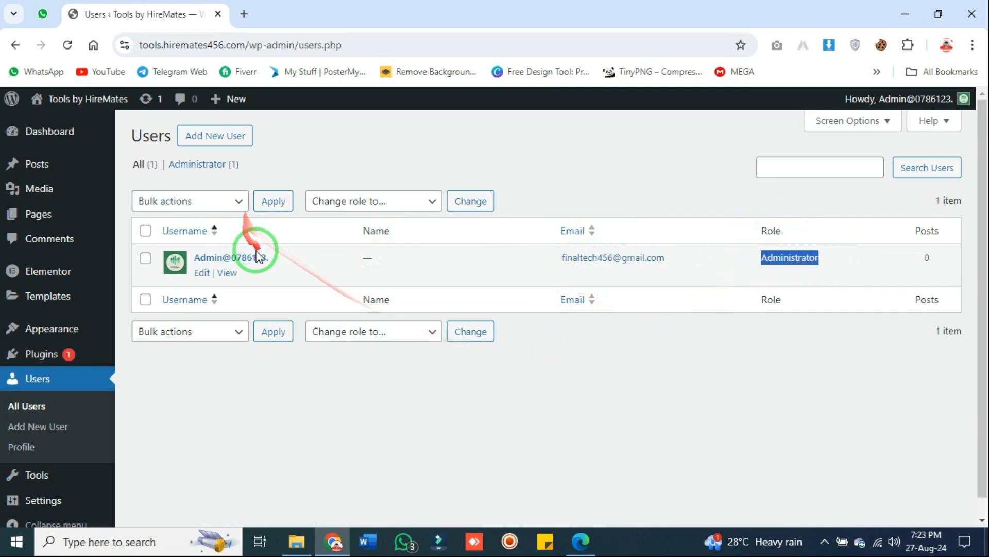
{"action": "left_click_drag", "start_coordinate": [281, 258], "coordinate": [206, 256]}
{"action": "left_click", "coordinate": [753, 420]}
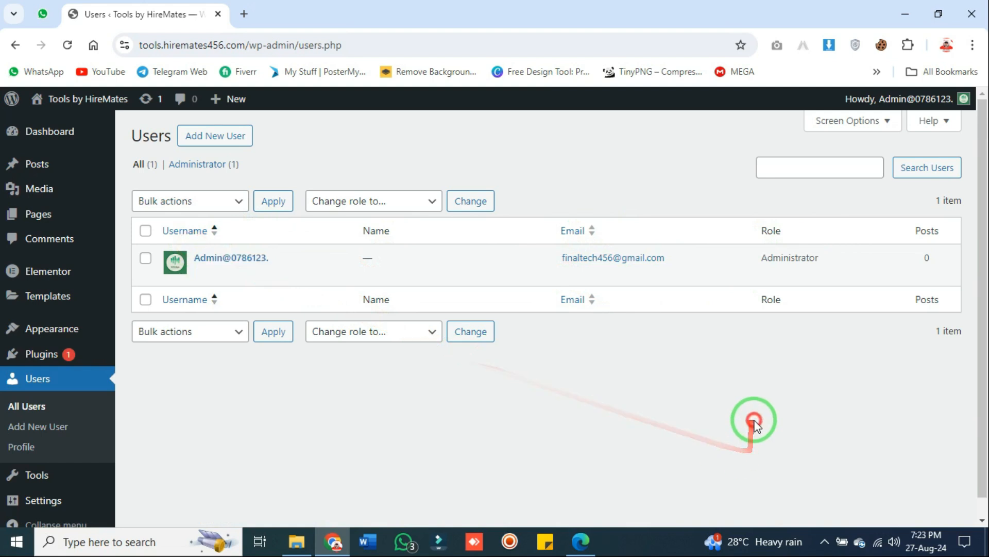
{"action": "left_click_drag", "start_coordinate": [914, 230], "coordinate": [940, 231]}
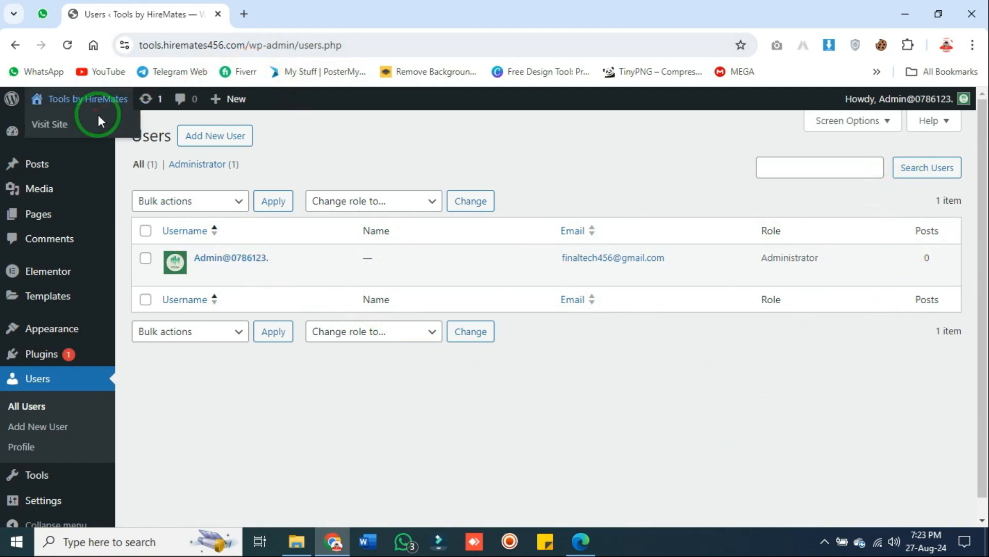
Preview the live site from the site-name menu in a new tab, then close it
{"action": "left_click", "coordinate": [99, 130]}
{"action": "left_click", "coordinate": [320, 12]}
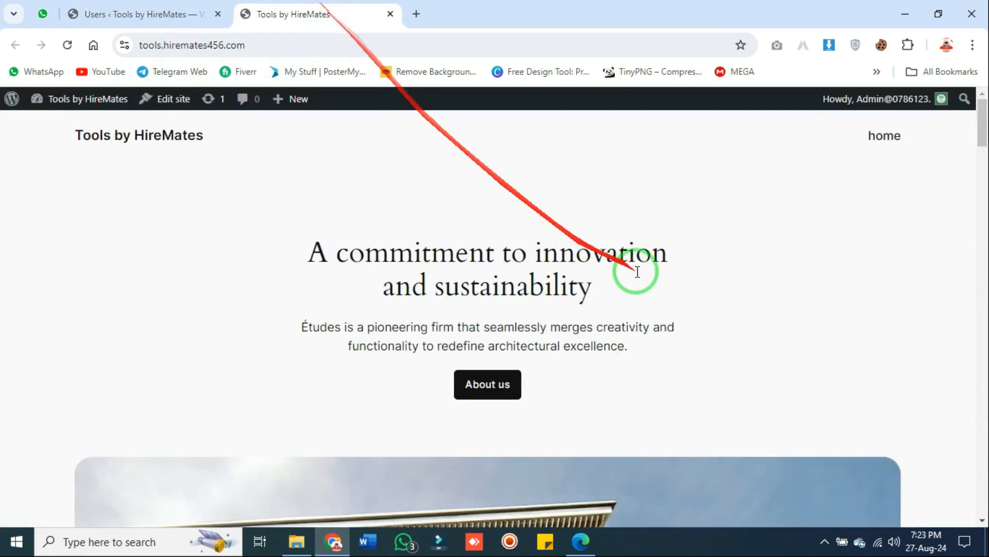
{"action": "scroll", "coordinate": [747, 229], "scroll_direction": "down", "scroll_amount": 10}
{"action": "left_click_drag", "start_coordinate": [983, 189], "coordinate": [982, 86]}
{"action": "left_click", "coordinate": [382, 15]}
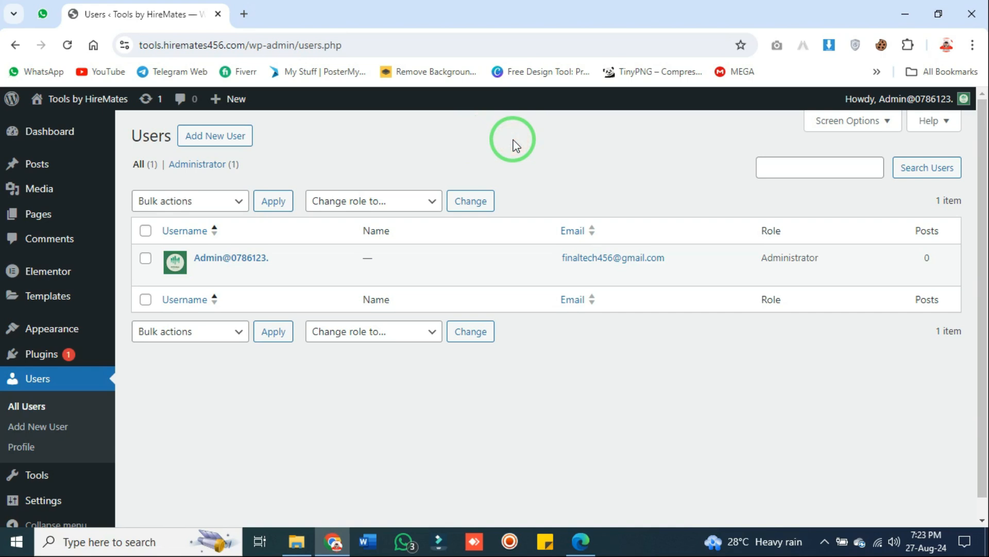
{"action": "left_click", "coordinate": [428, 201]}
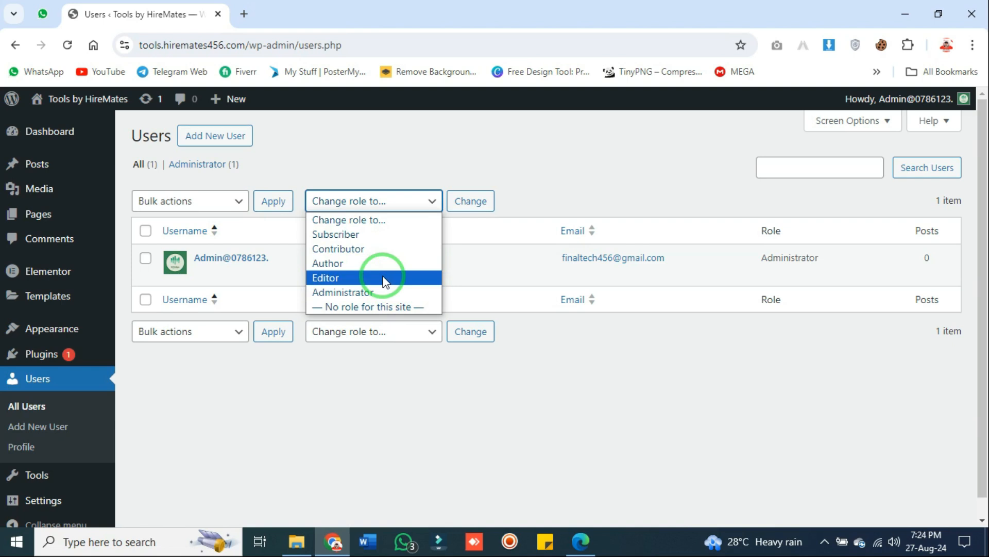
{"action": "left_click", "coordinate": [645, 175]}
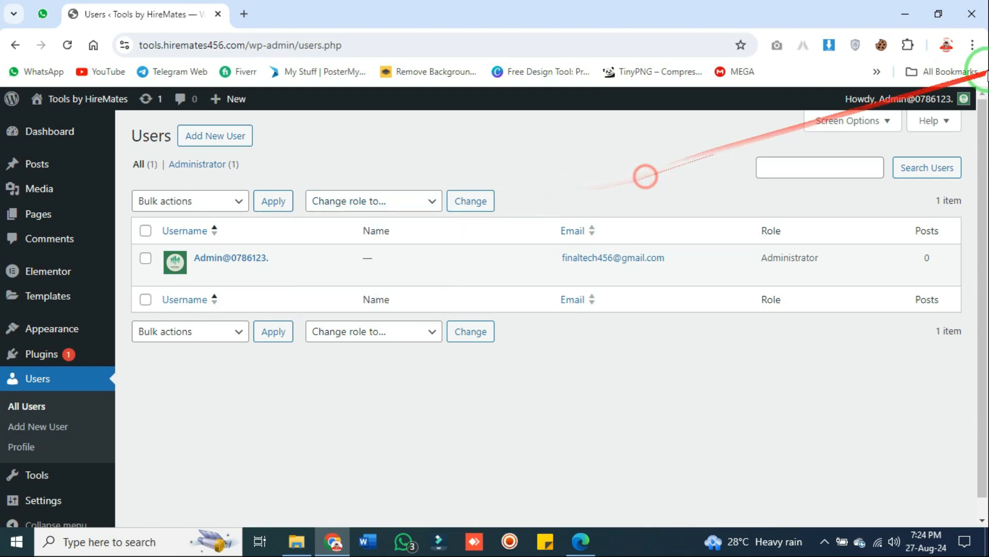
{"action": "mouse_move", "coordinate": [907, 99]}
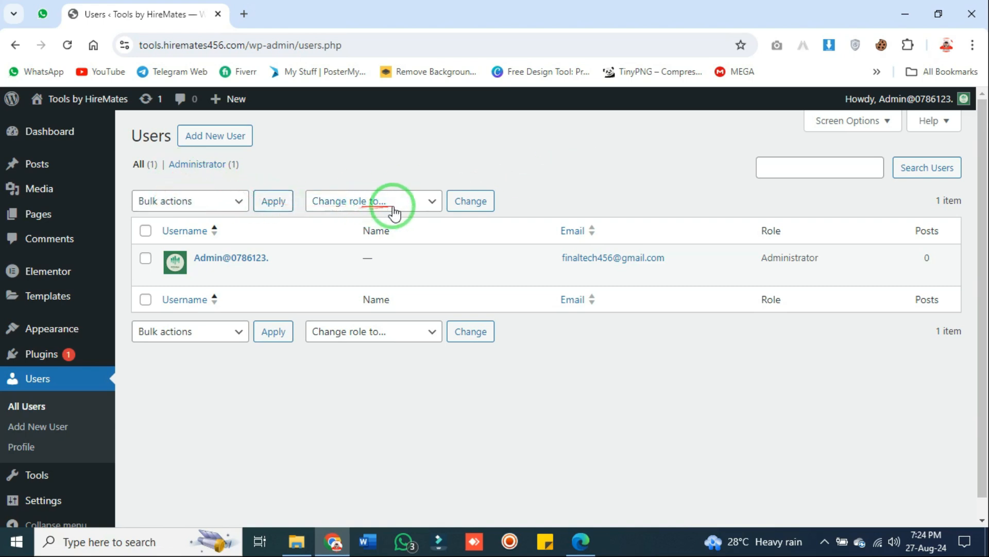
{"action": "left_click", "coordinate": [424, 202]}
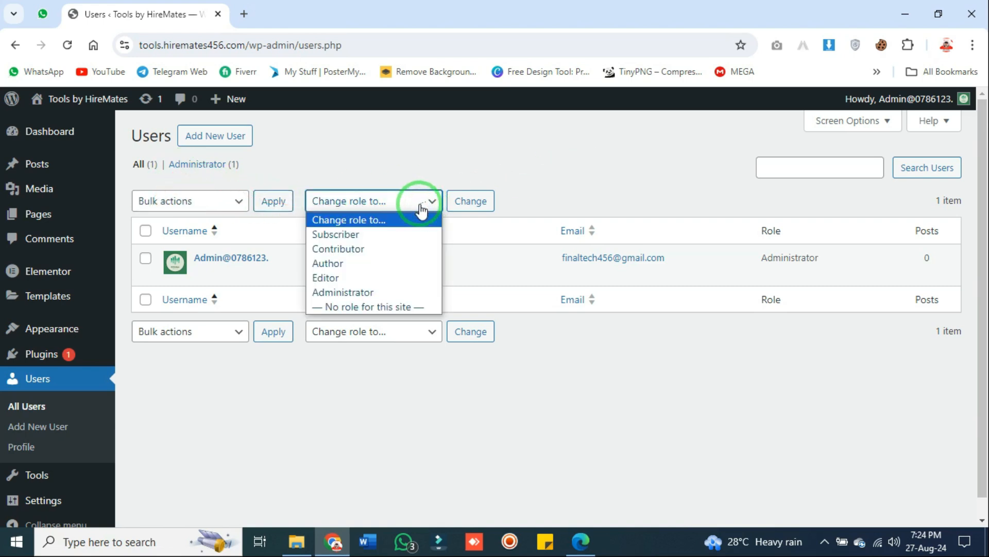
{"action": "left_click", "coordinate": [361, 144]}
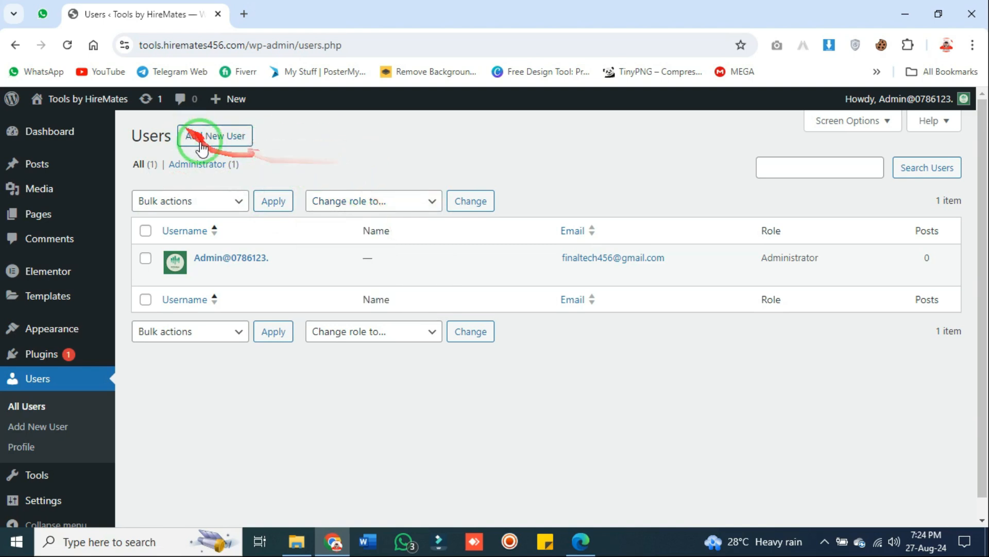
Start a new user with username 'tes…' and paste the signed-in Google account's e-mail into Email
{"action": "left_click", "coordinate": [226, 140]}
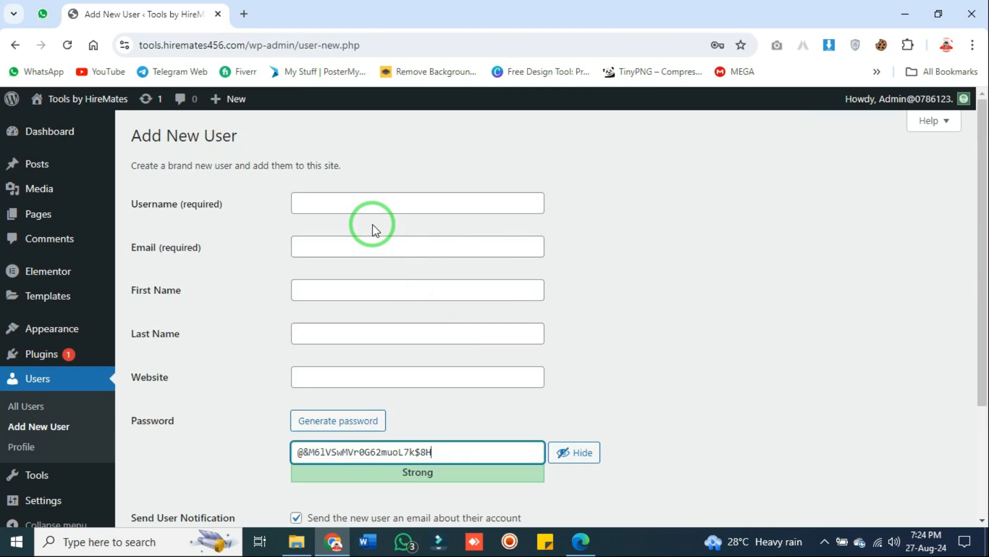
{"action": "left_click", "coordinate": [383, 194]}
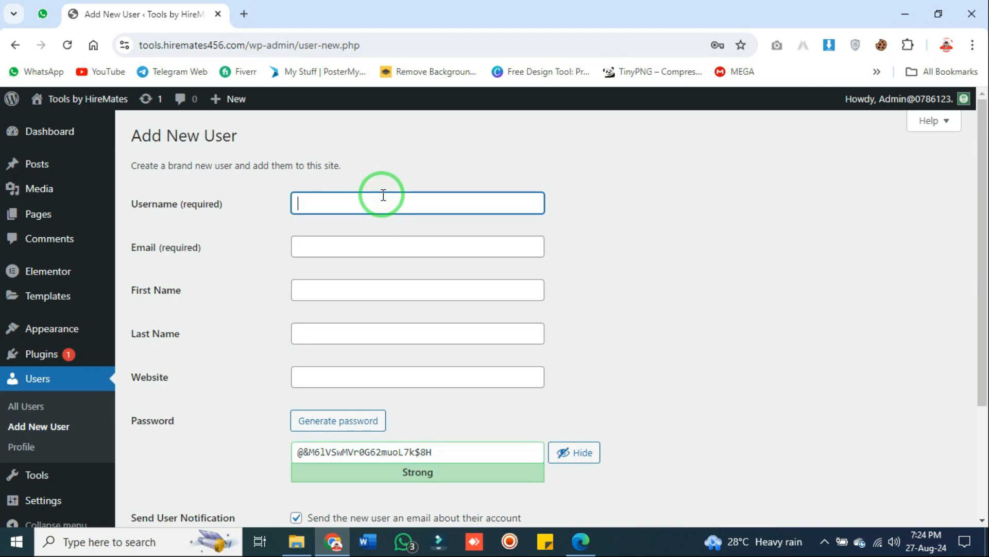
{"action": "type", "text": "testuser"}
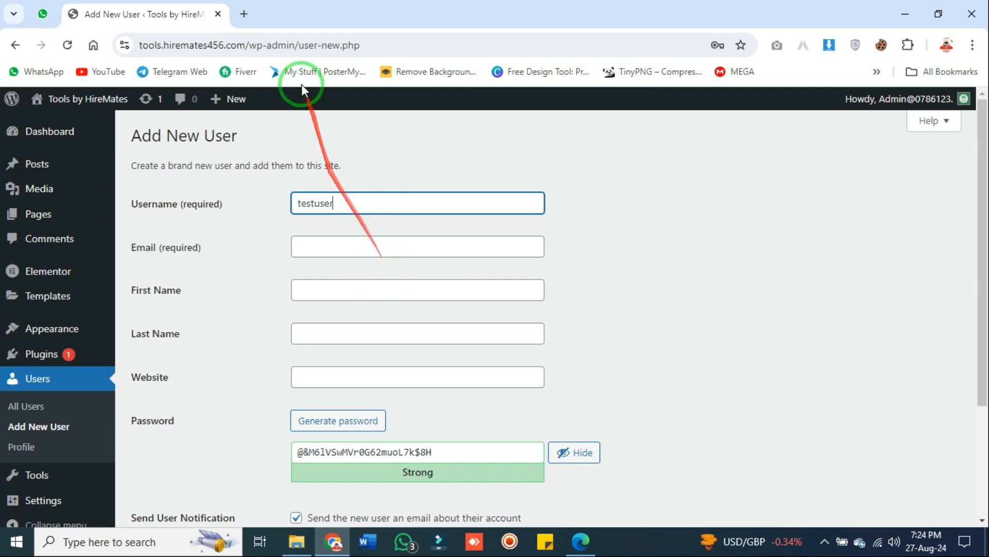
{"action": "left_click", "coordinate": [244, 14]}
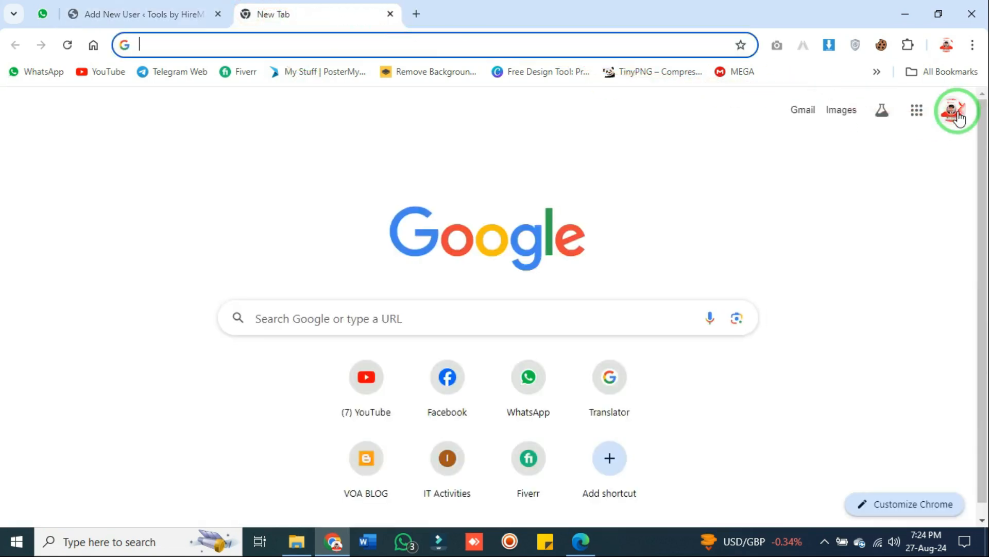
{"action": "left_click", "coordinate": [952, 109]}
{"action": "left_click_drag", "start_coordinate": [742, 154], "coordinate": [894, 144]}
{"action": "key", "text": "ctrl+c"}
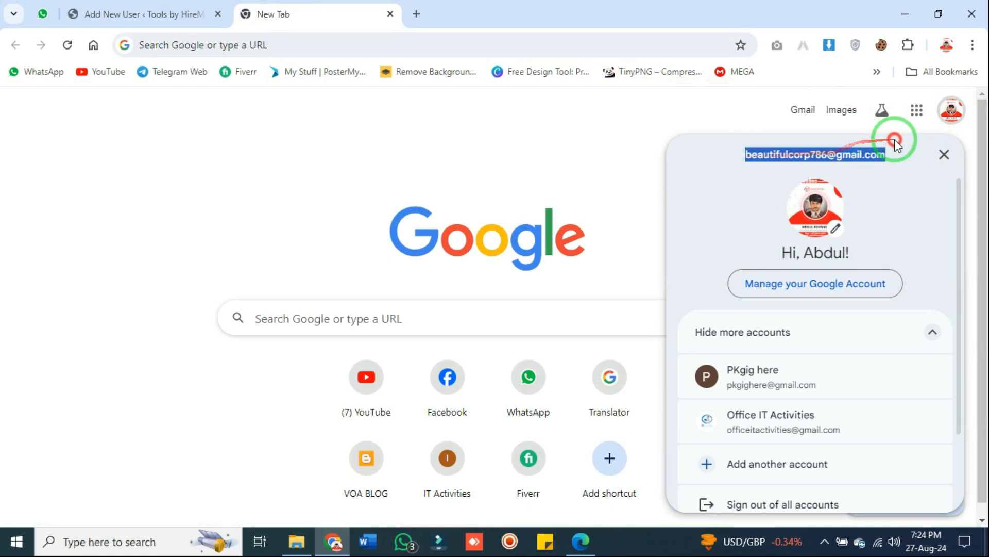
{"action": "left_click", "coordinate": [165, 13]}
{"action": "left_click", "coordinate": [435, 245]}
{"action": "key", "text": "ctrl+v"}
Enter the first name, last name and website test456.com
{"action": "left_click", "coordinate": [404, 287]}
{"action": "type", "text": "It"}
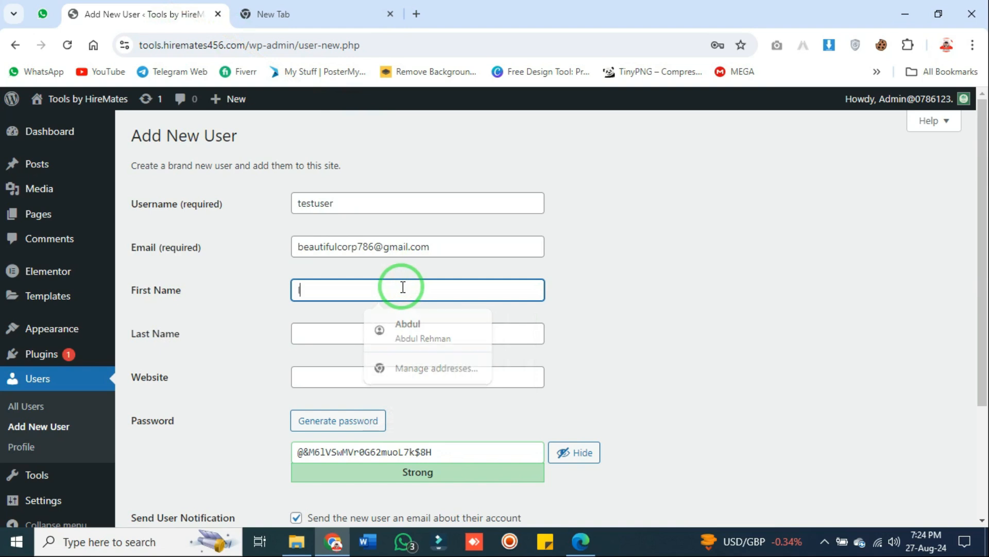
{"action": "key", "text": "Tab"}
{"action": "type", "text": "Me"}
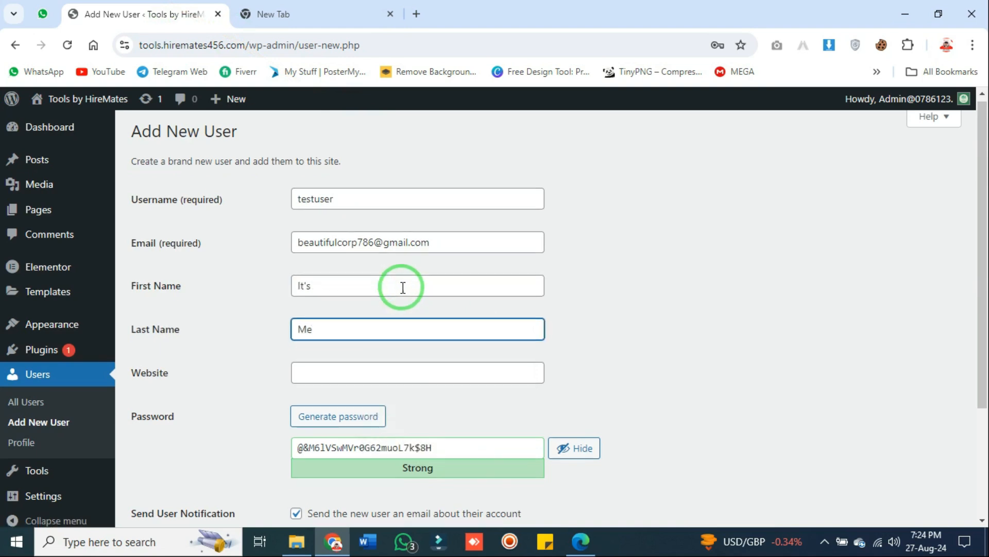
{"action": "scroll", "coordinate": [403, 287], "scroll_direction": "down", "scroll_amount": 3}
{"action": "left_click", "coordinate": [392, 234]}
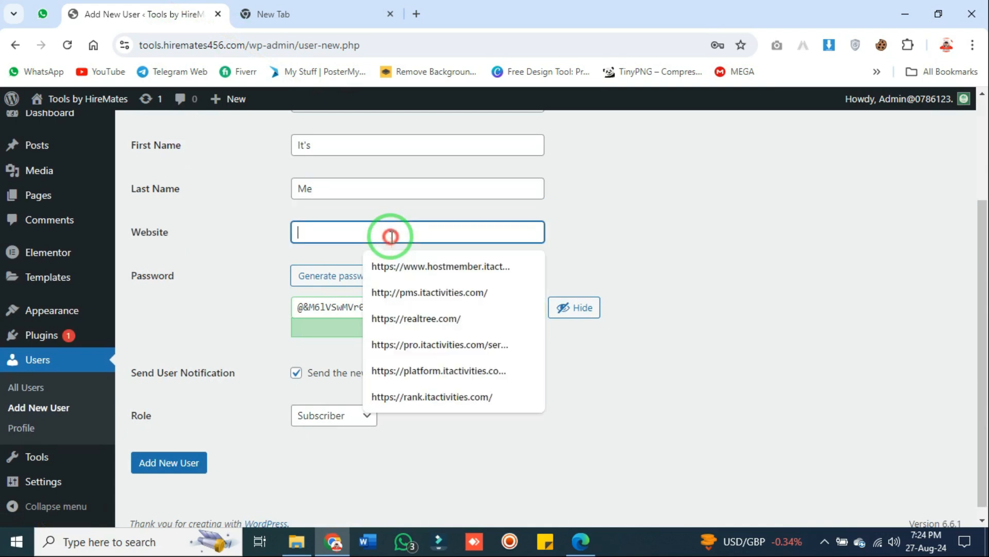
{"action": "type", "text": "test456.co"}
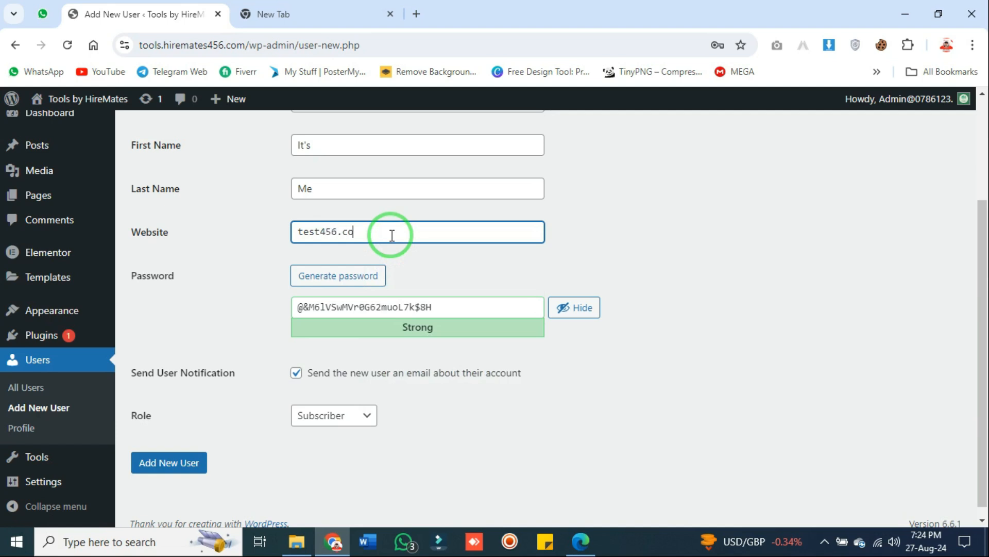
Select the whole generated strong password in the password field
{"action": "left_click", "coordinate": [437, 312]}
{"action": "left_click_drag", "start_coordinate": [437, 311], "coordinate": [287, 313]}
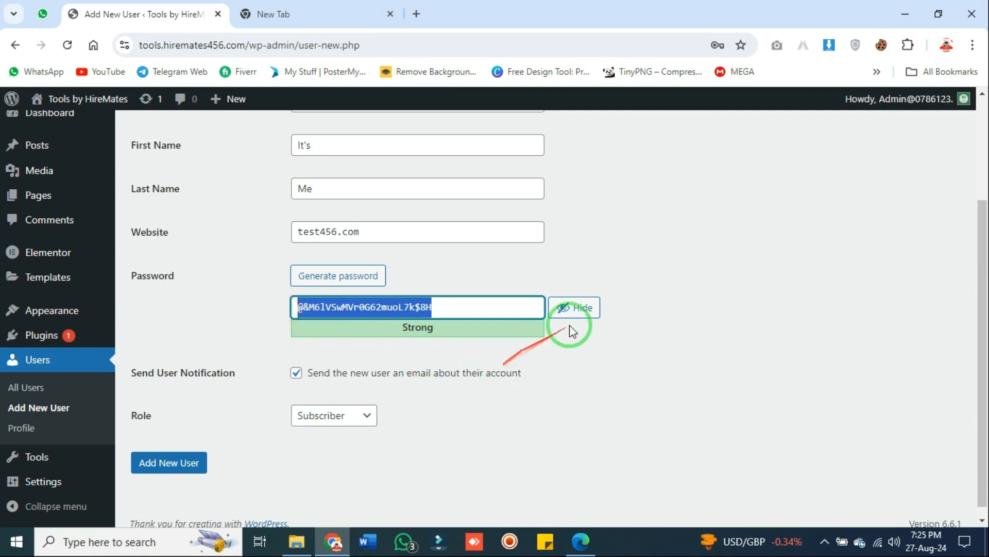
{"action": "left_click", "coordinate": [625, 358]}
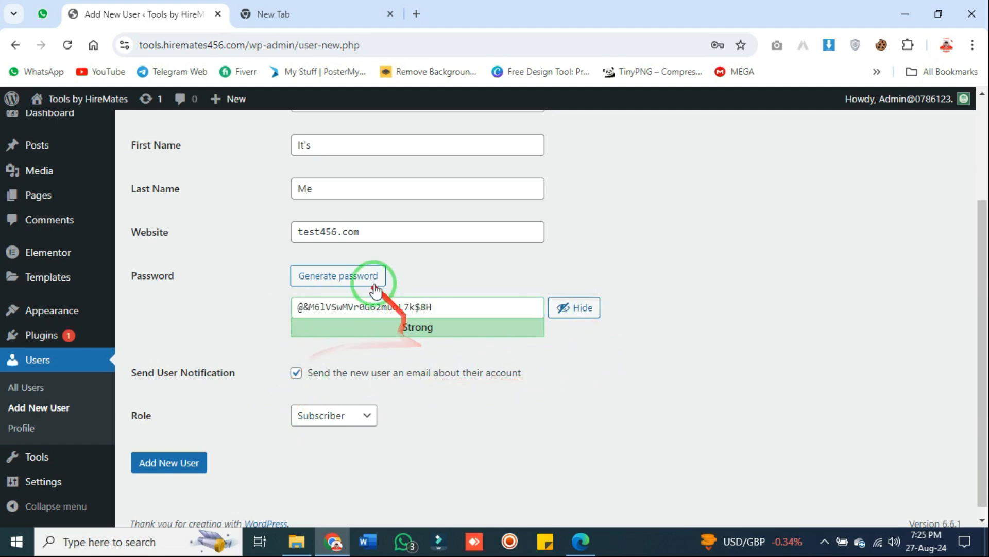
{"action": "left_click_drag", "start_coordinate": [449, 308], "coordinate": [278, 308]}
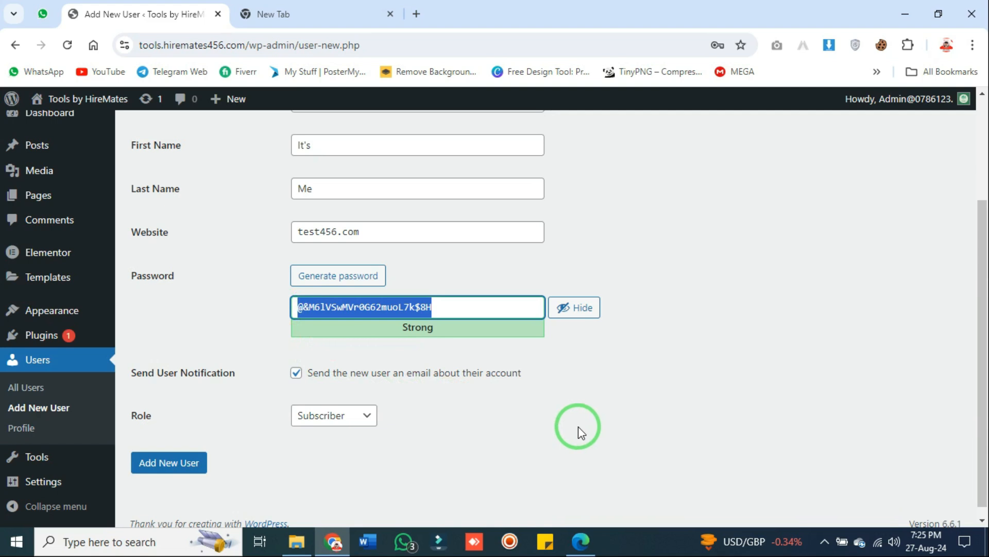
Launch Sticky Notes and start a new blank note
{"action": "left_click", "coordinate": [543, 542]}
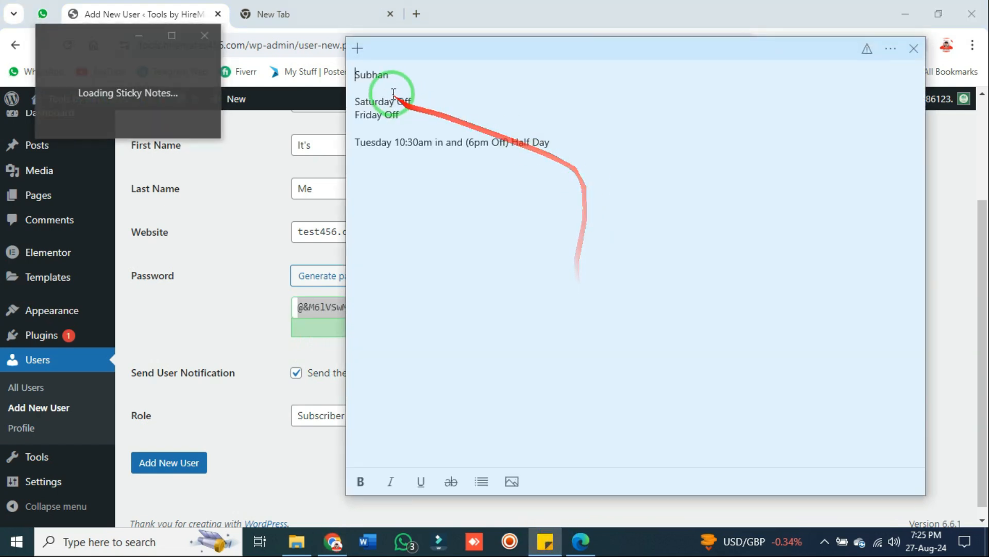
{"action": "left_click", "coordinate": [363, 47]}
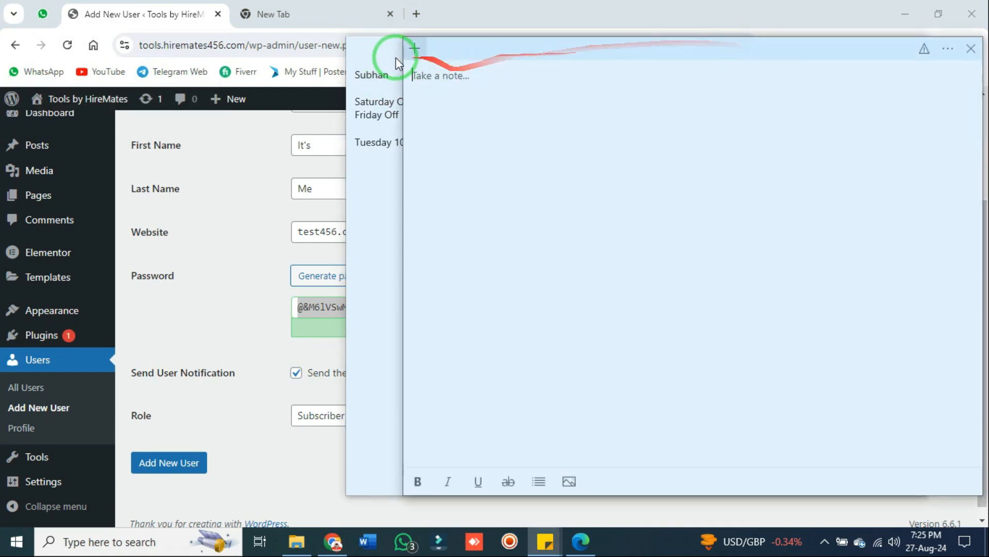
{"action": "left_click", "coordinate": [384, 52]}
{"action": "left_click", "coordinate": [912, 48]}
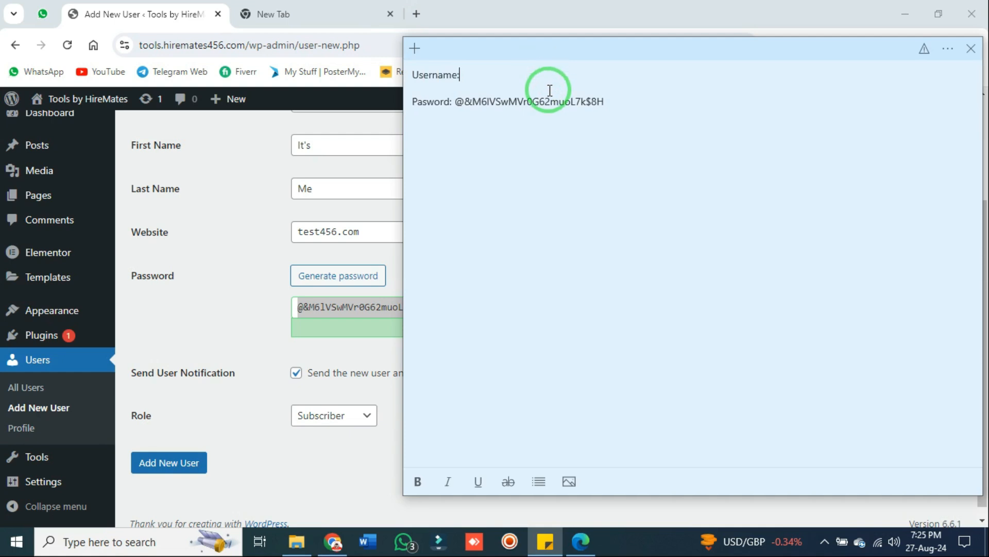
Complete the Username field as 'testuser…' and record the username in the note
{"action": "left_click", "coordinate": [256, 188]}
{"action": "scroll", "coordinate": [302, 199], "scroll_direction": "up", "scroll_amount": 3}
{"action": "left_click", "coordinate": [343, 206]}
{"action": "type", "text": "testuser456"}
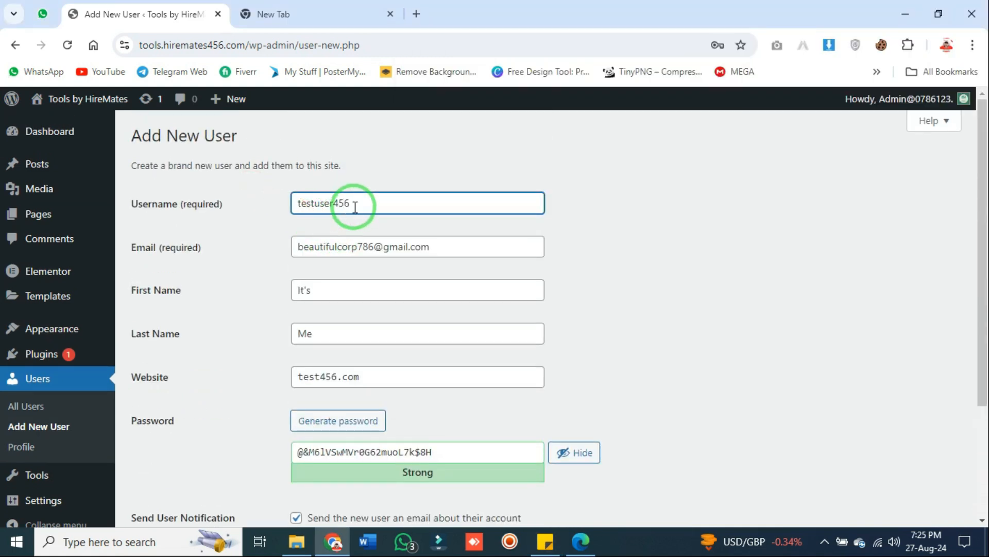
{"action": "left_click", "coordinate": [546, 541]}
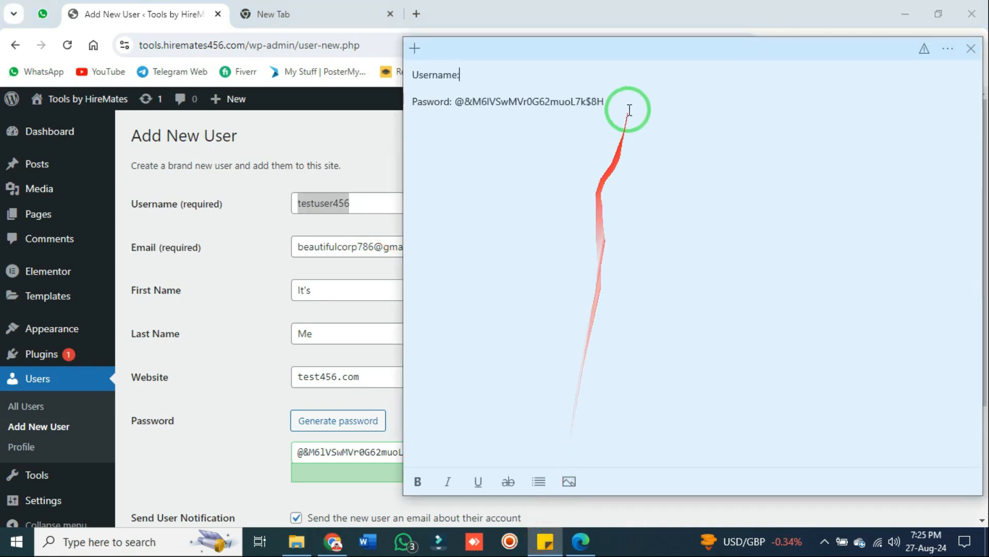
{"action": "key", "text": "Return"}
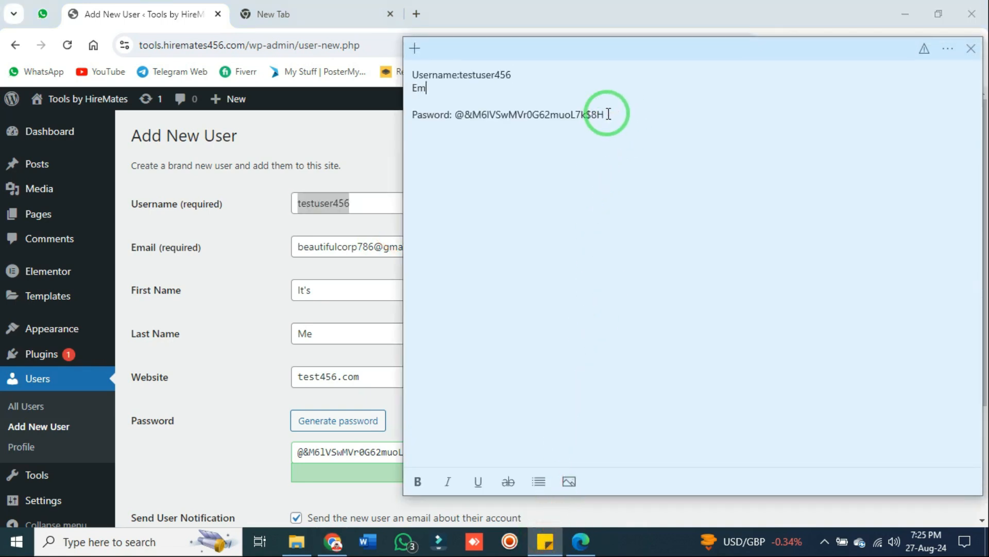
Add the e-mail address and password lines to the note below the username
{"action": "left_click", "coordinate": [328, 247]}
{"action": "triple_click", "coordinate": [330, 252]}
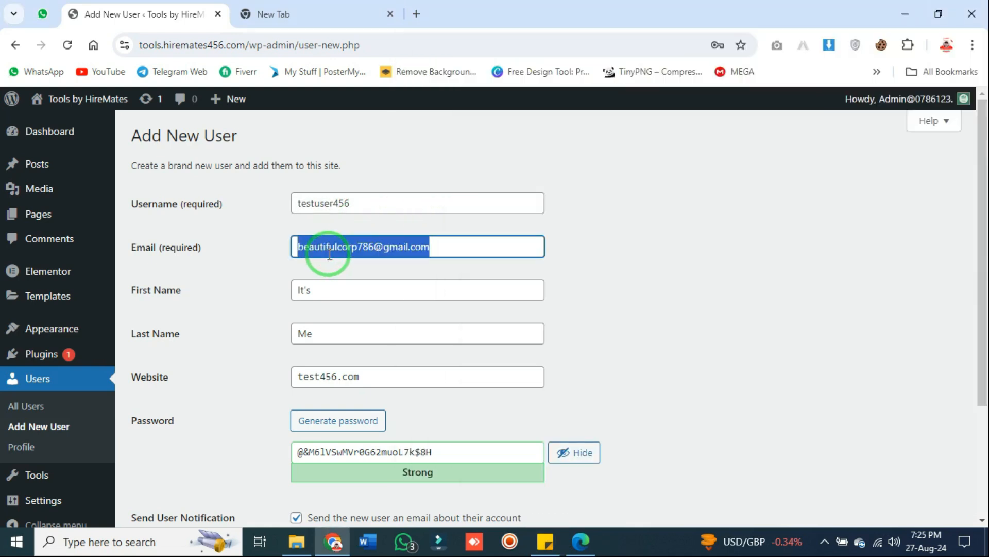
{"action": "left_click", "coordinate": [545, 541]}
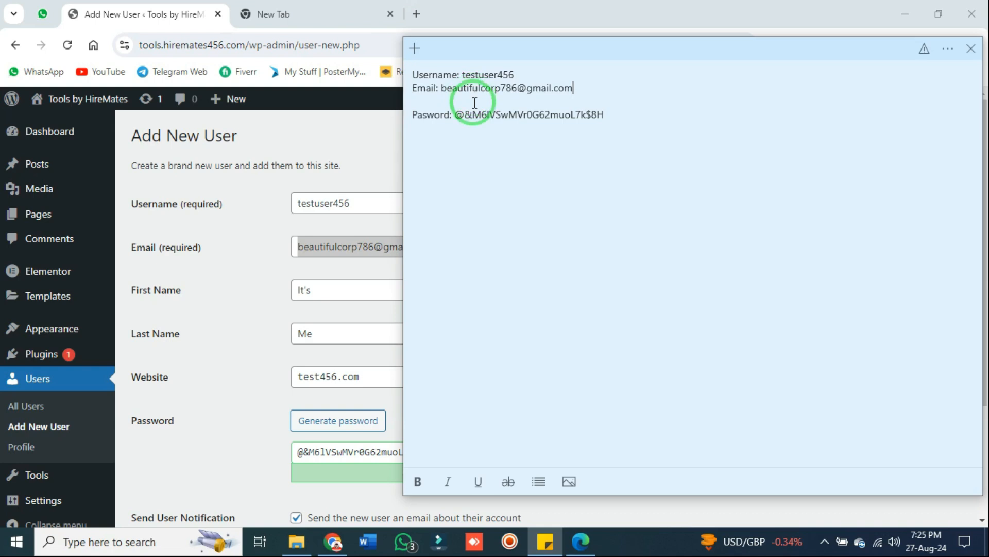
{"action": "key", "text": "BackSpace"}
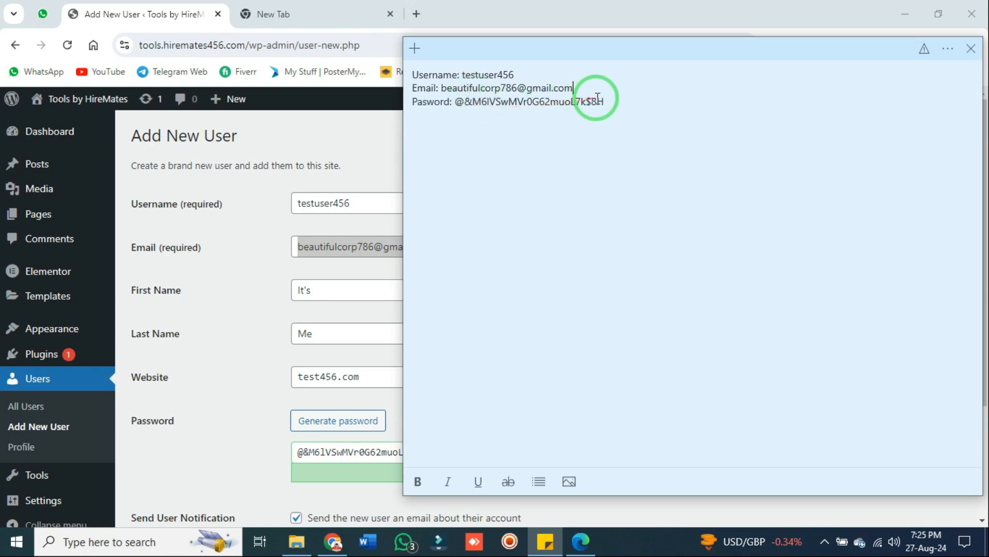
{"action": "left_click_drag", "start_coordinate": [593, 100], "coordinate": [388, 73]}
{"action": "left_click", "coordinate": [642, 145]}
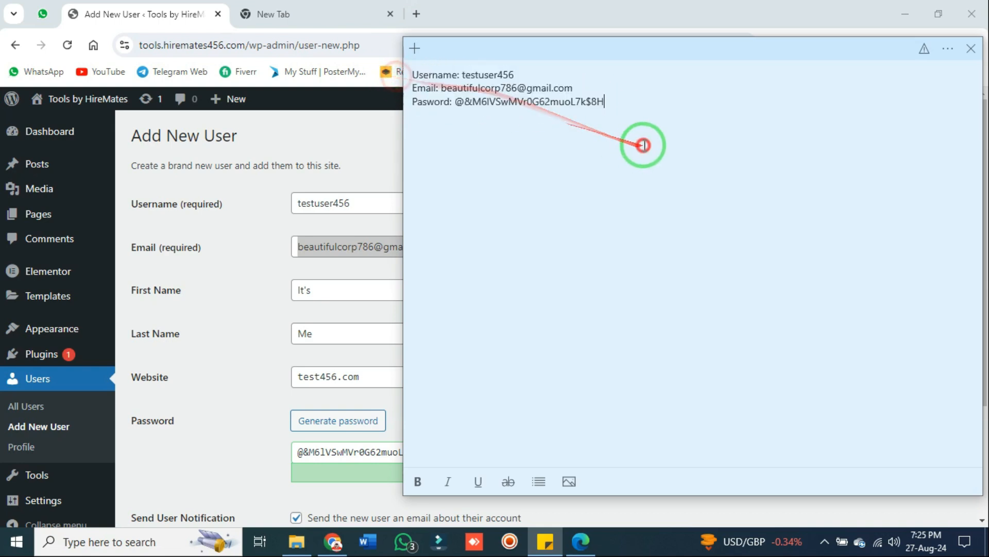
{"action": "left_click_drag", "start_coordinate": [621, 107], "coordinate": [411, 85]}
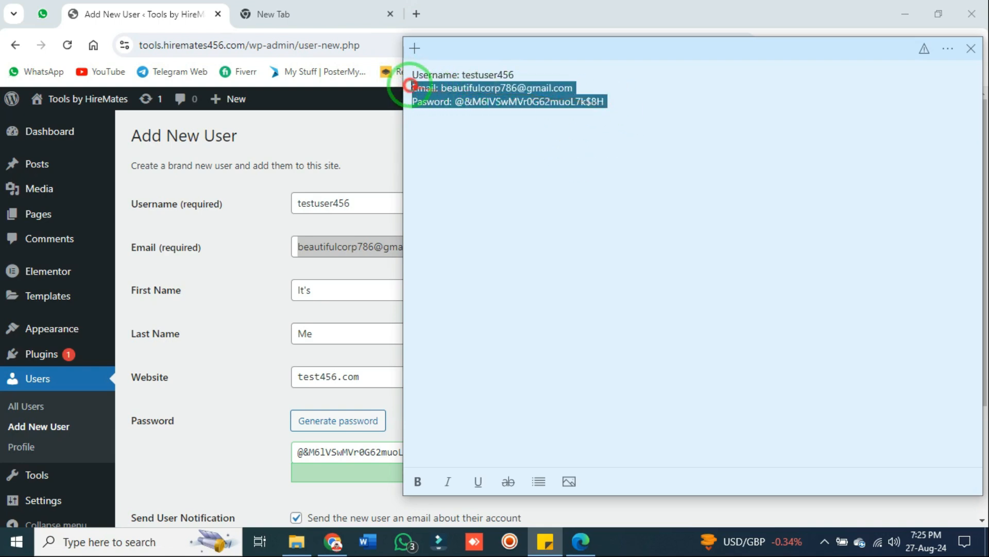
{"action": "left_click", "coordinate": [380, 164]}
{"action": "scroll", "coordinate": [439, 330], "scroll_direction": "down", "scroll_amount": 3}
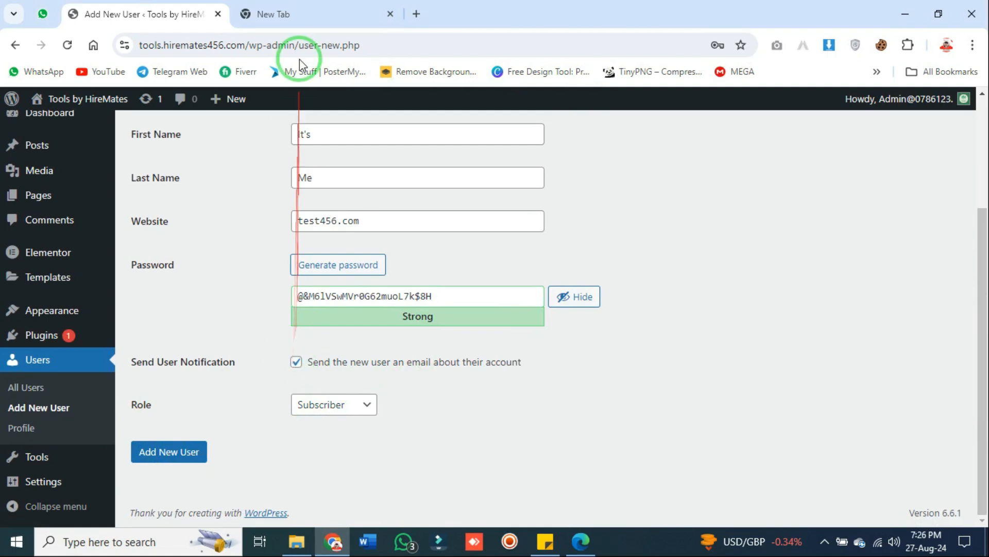
Load Gmail in the spare tab, then go back to the Add New User form
{"action": "left_click", "coordinate": [299, 14]}
{"action": "left_click", "coordinate": [803, 109]}
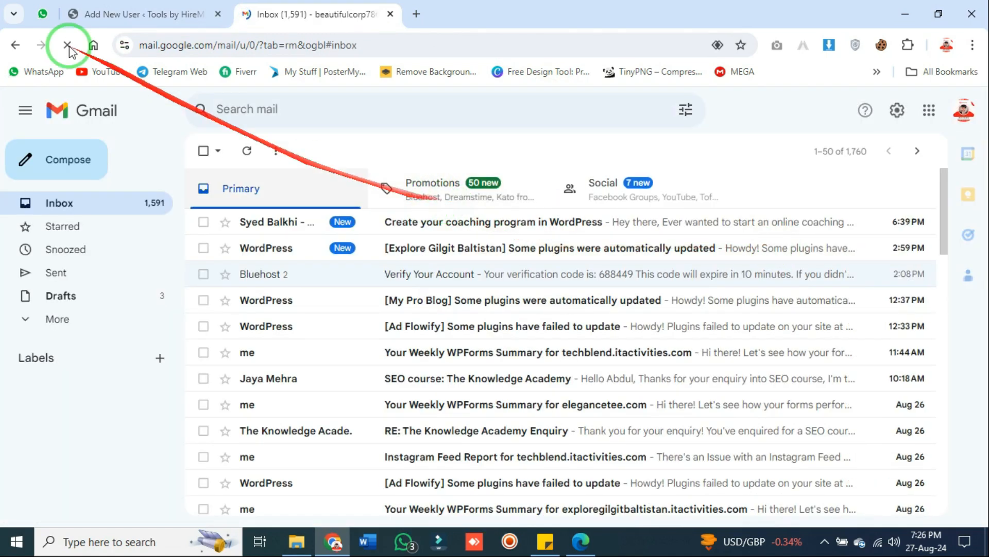
{"action": "left_click", "coordinate": [153, 7]}
{"action": "scroll", "coordinate": [419, 263], "scroll_direction": "up", "scroll_amount": 3}
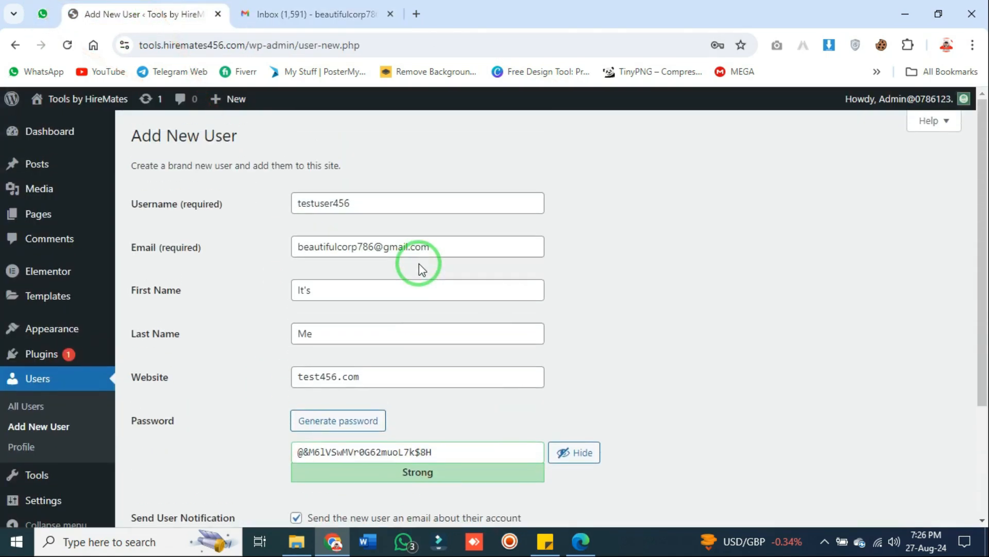
{"action": "scroll", "coordinate": [418, 288], "scroll_direction": "down", "scroll_amount": 3}
{"action": "left_click_drag", "start_coordinate": [412, 309], "coordinate": [144, 411]}
Set the new user's role to Editor and create the account
{"action": "left_click", "coordinate": [343, 404]}
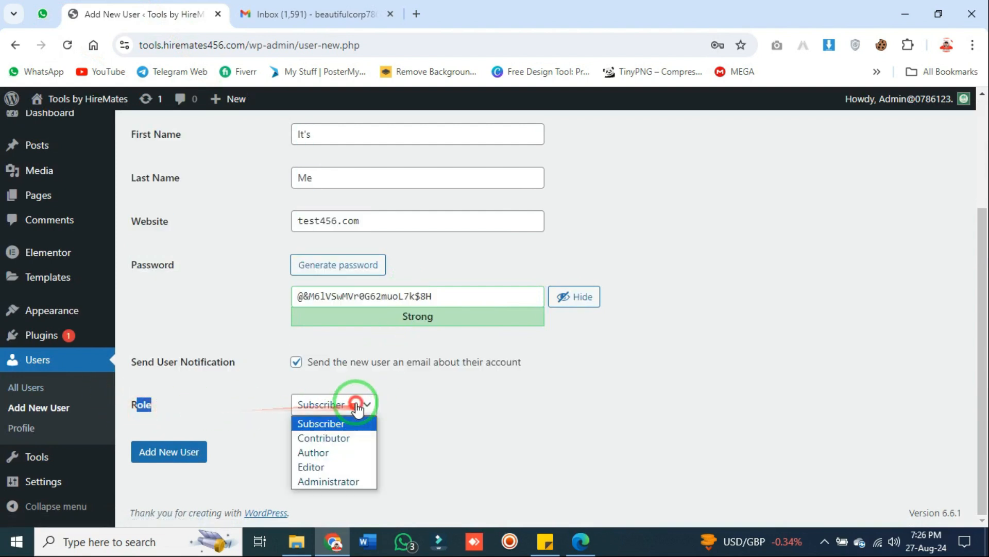
{"action": "left_click", "coordinate": [348, 464]}
{"action": "left_click", "coordinate": [455, 402]}
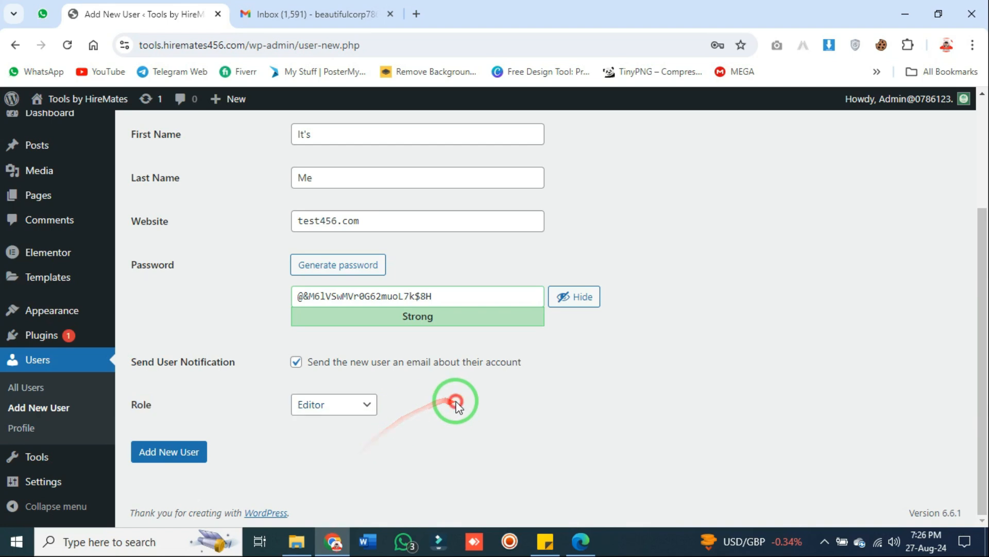
{"action": "left_click", "coordinate": [193, 456]}
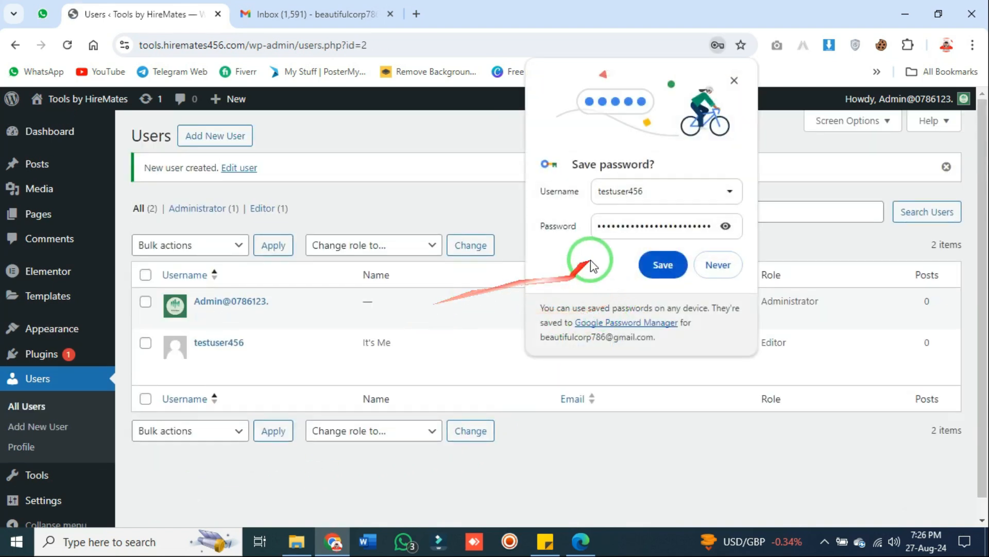
Dismiss the save-password prompt, reload the Users list, and refresh the Gmail inbox
{"action": "left_click", "coordinate": [732, 80]}
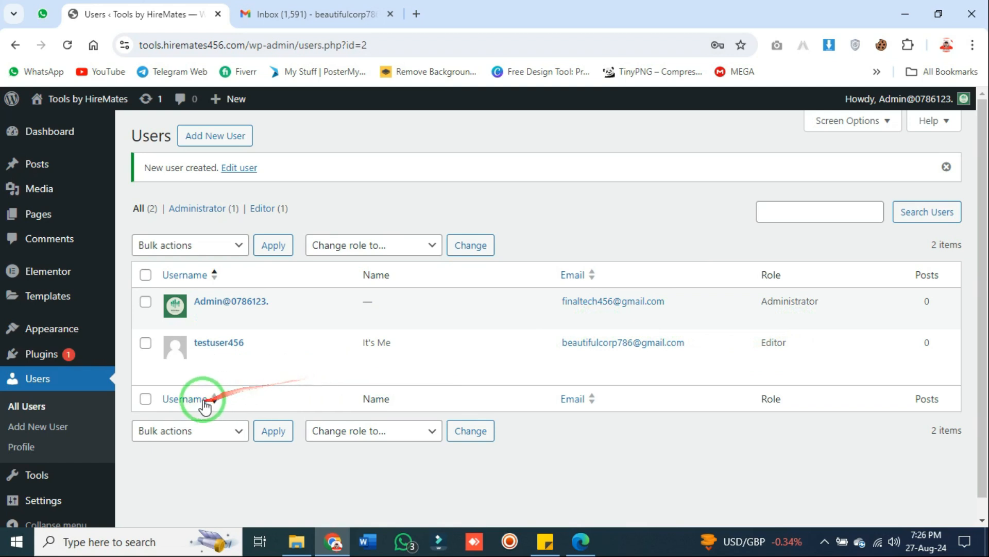
{"action": "left_click", "coordinate": [66, 43]}
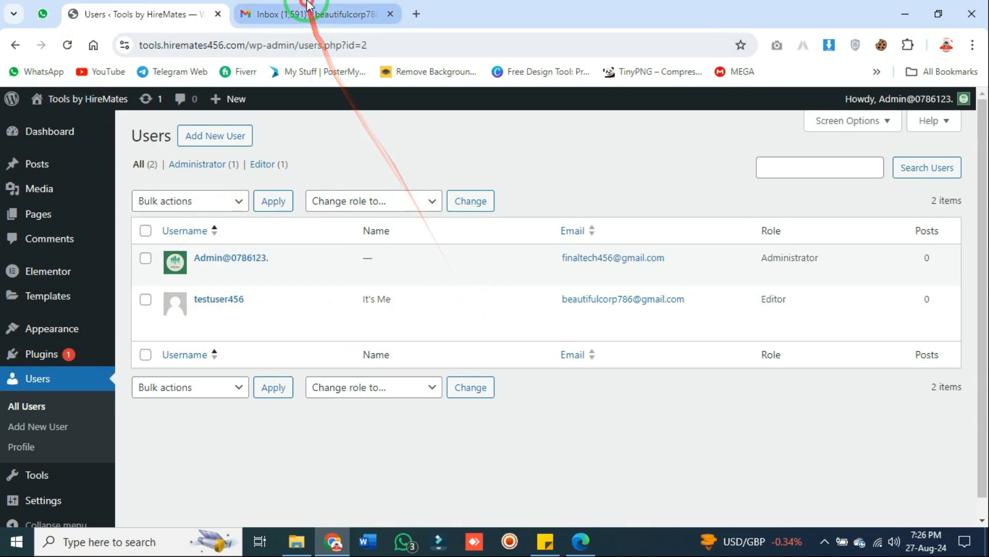
{"action": "left_click", "coordinate": [288, 15]}
{"action": "left_click", "coordinate": [249, 153]}
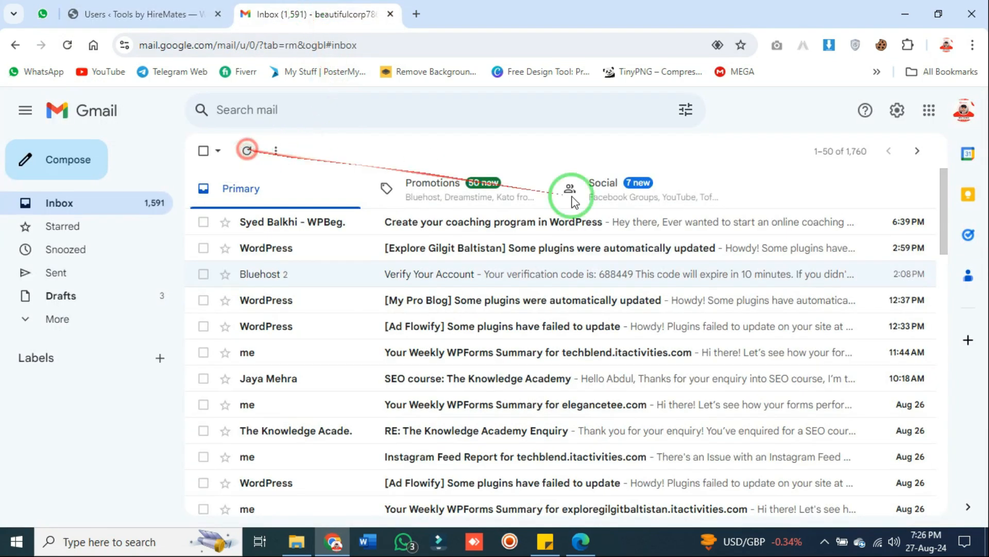
Switch Gmail to the All Mail view, then return to the Users list
{"action": "left_click", "coordinate": [82, 322]}
{"action": "left_click", "coordinate": [81, 342]}
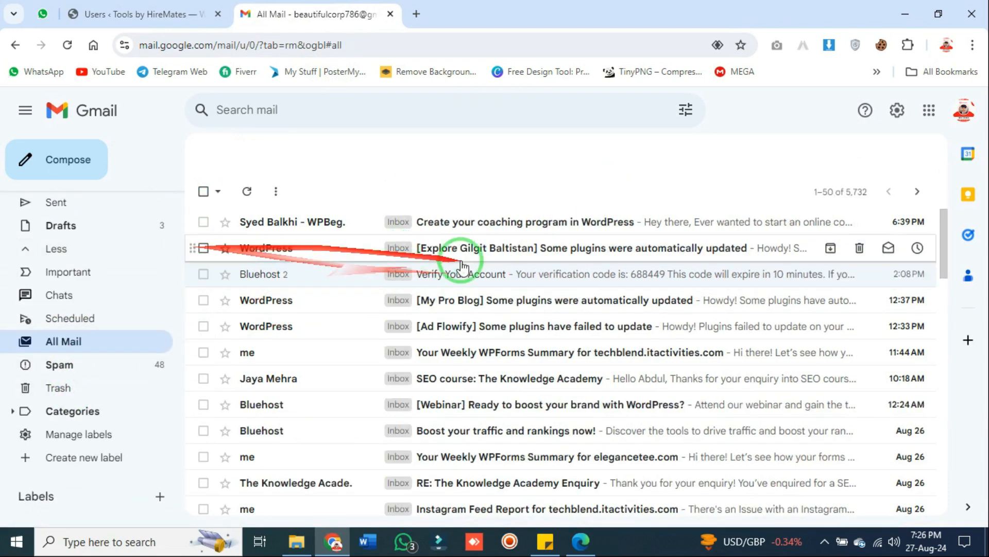
{"action": "left_click", "coordinate": [186, 14]}
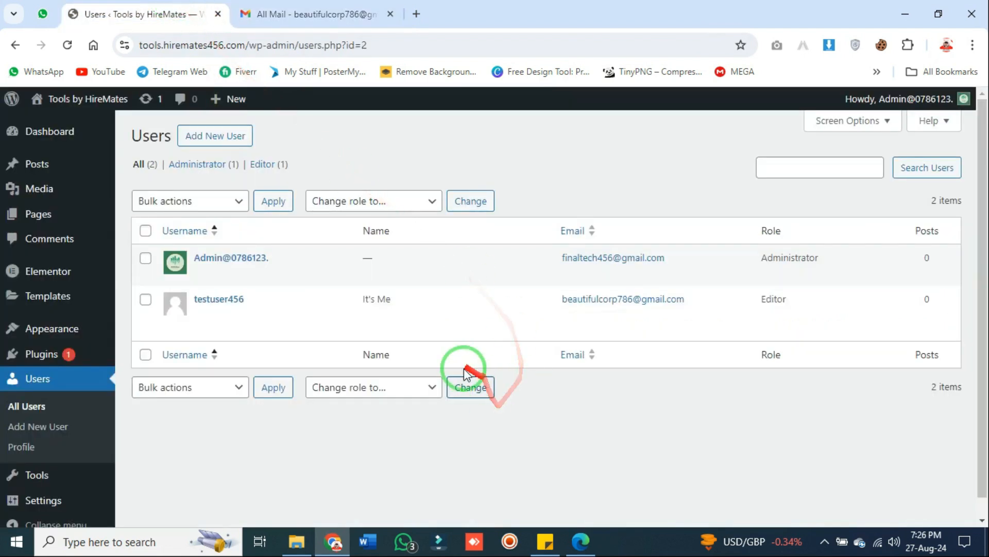
{"action": "mouse_move", "coordinate": [267, 314]}
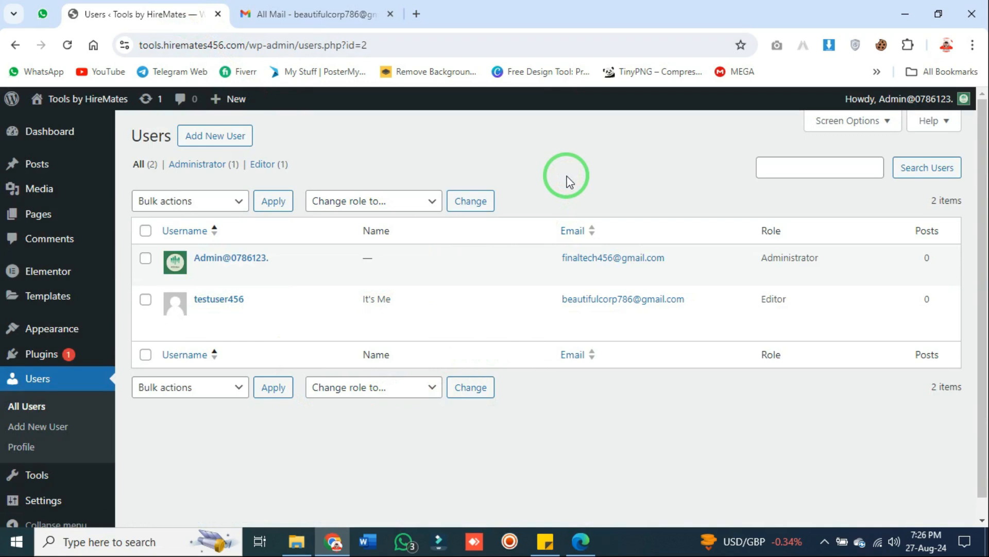
Select the three credential lines in the sticky note, then return to the Users list
{"action": "left_click", "coordinate": [545, 540]}
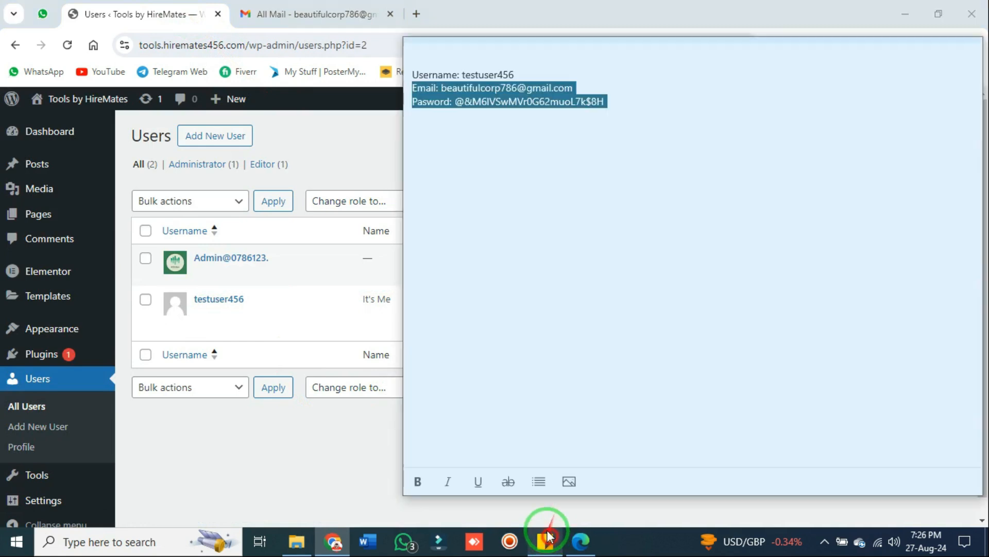
{"action": "left_click", "coordinate": [674, 115]}
{"action": "left_click_drag", "start_coordinate": [674, 115], "coordinate": [404, 68]}
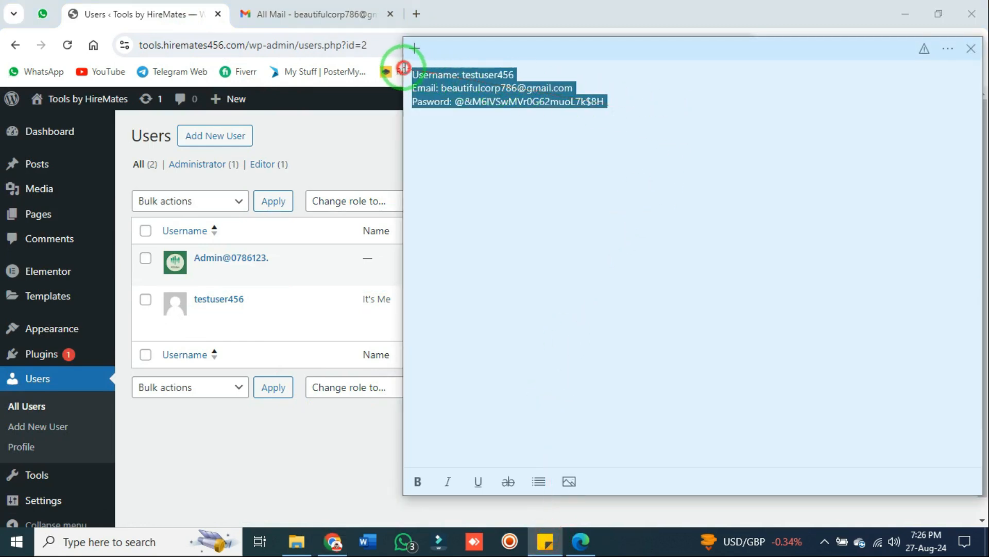
{"action": "left_click", "coordinate": [397, 109]}
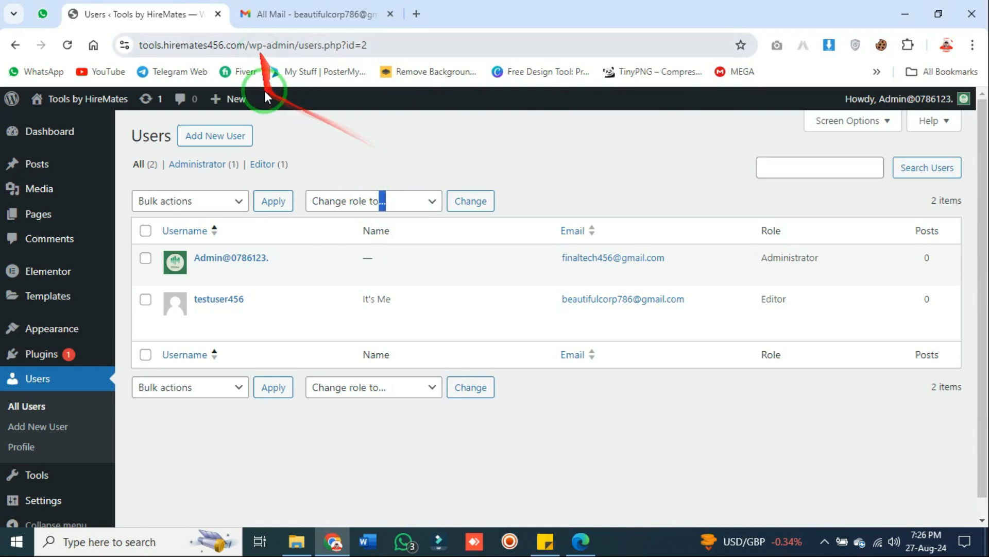
Load the site's wp-admin address in a new window under another Chrome profile
{"action": "left_click_drag", "start_coordinate": [298, 44], "coordinate": [138, 45]}
{"action": "key", "text": "ctrl+c"}
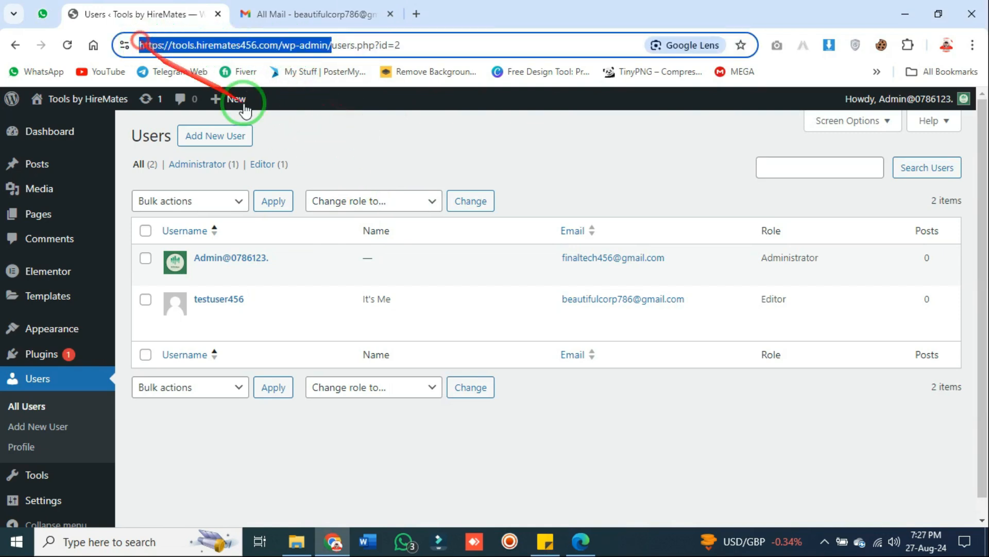
{"action": "left_click", "coordinate": [958, 45]}
{"action": "left_click", "coordinate": [868, 316]}
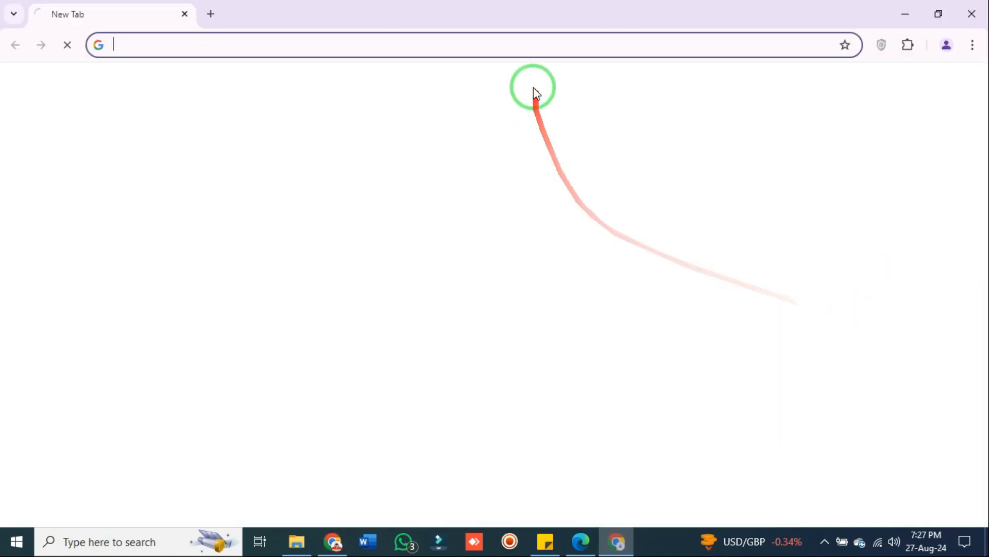
{"action": "key", "text": "ctrl+v"}
{"action": "left_click", "coordinate": [407, 61]}
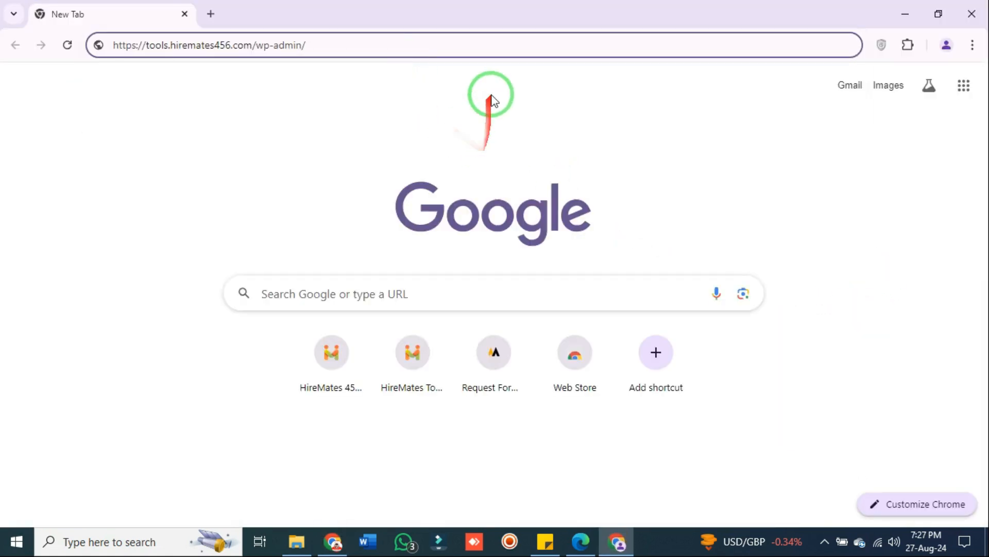
{"action": "key", "text": "Return"}
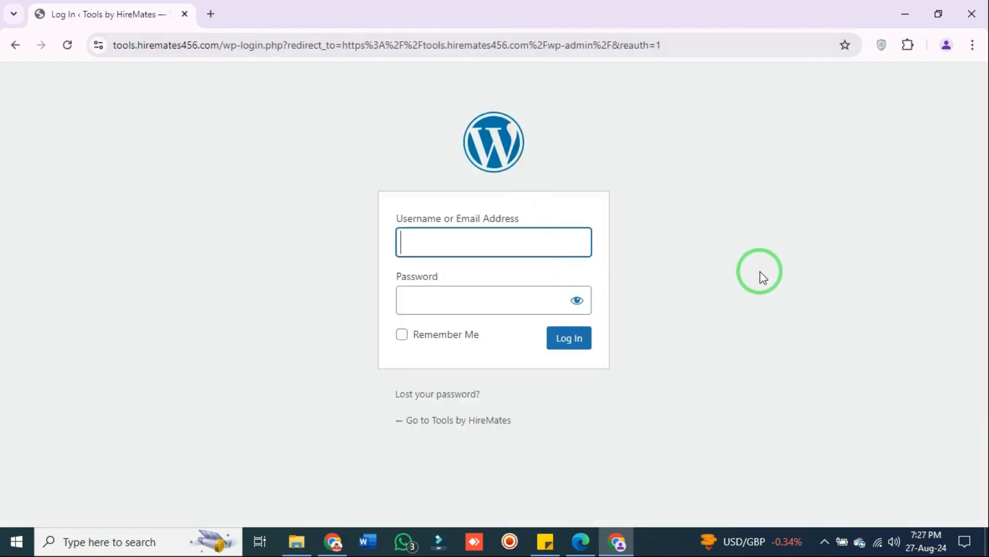
In the admin window, go to Settings > General
{"action": "left_click", "coordinate": [333, 542]}
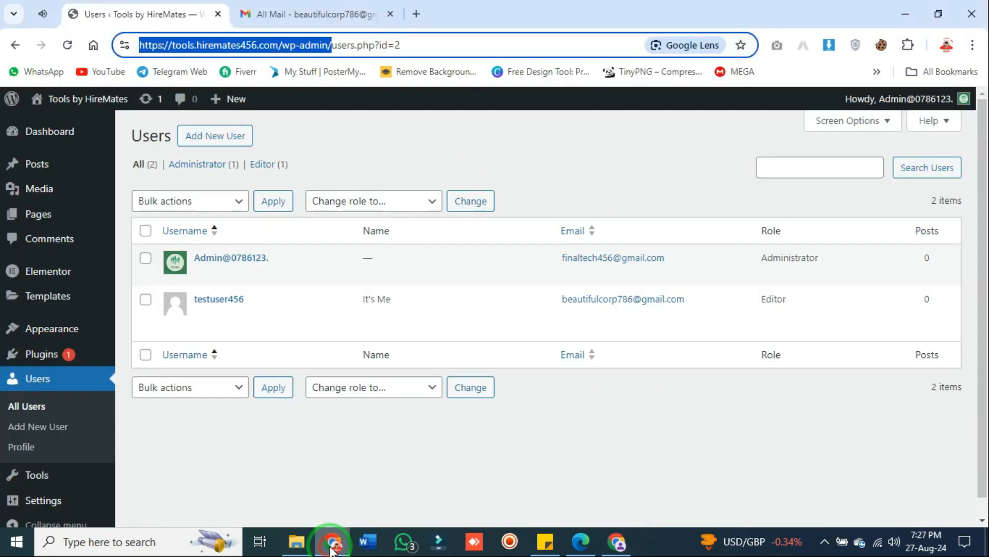
{"action": "scroll", "coordinate": [183, 299], "scroll_direction": "down", "scroll_amount": 1}
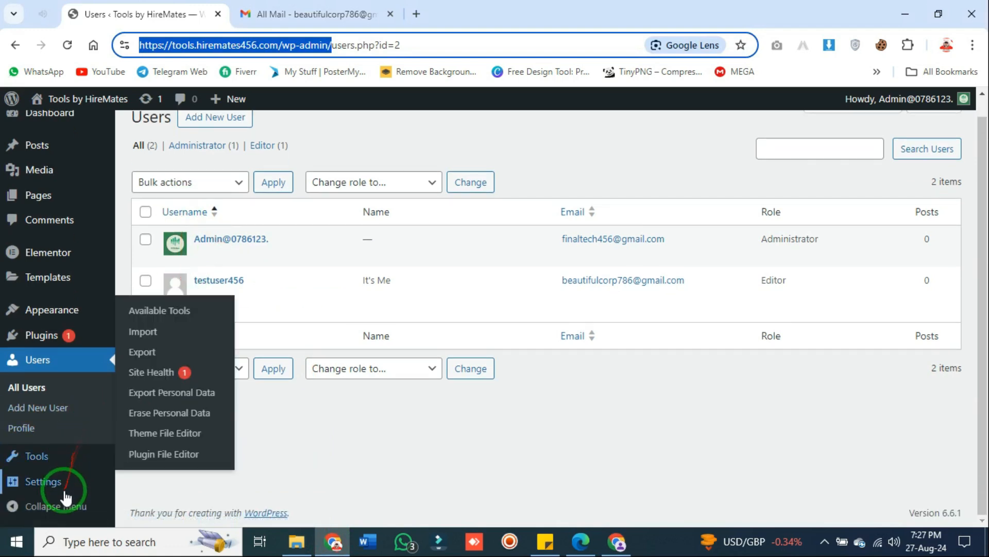
{"action": "mouse_move", "coordinate": [63, 492]}
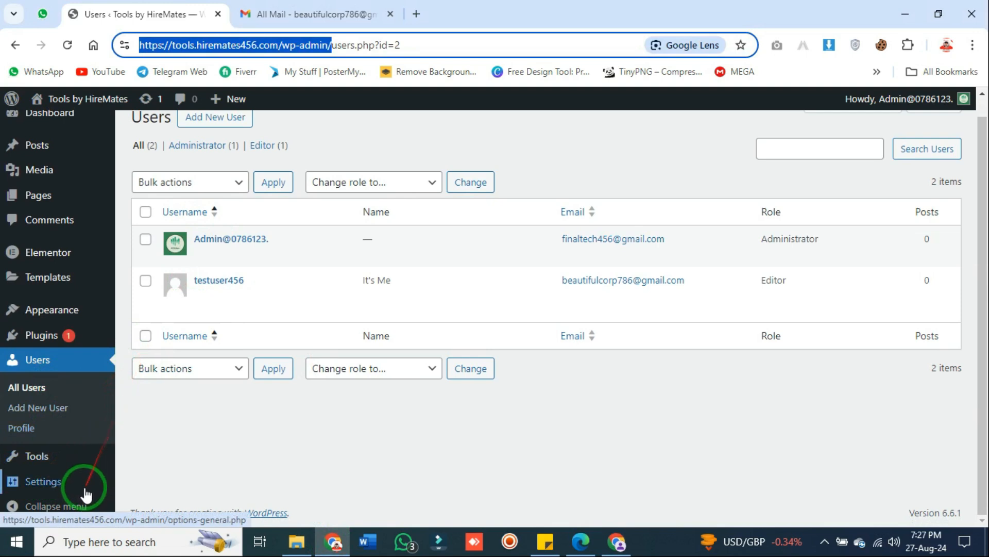
{"action": "left_click", "coordinate": [153, 333]}
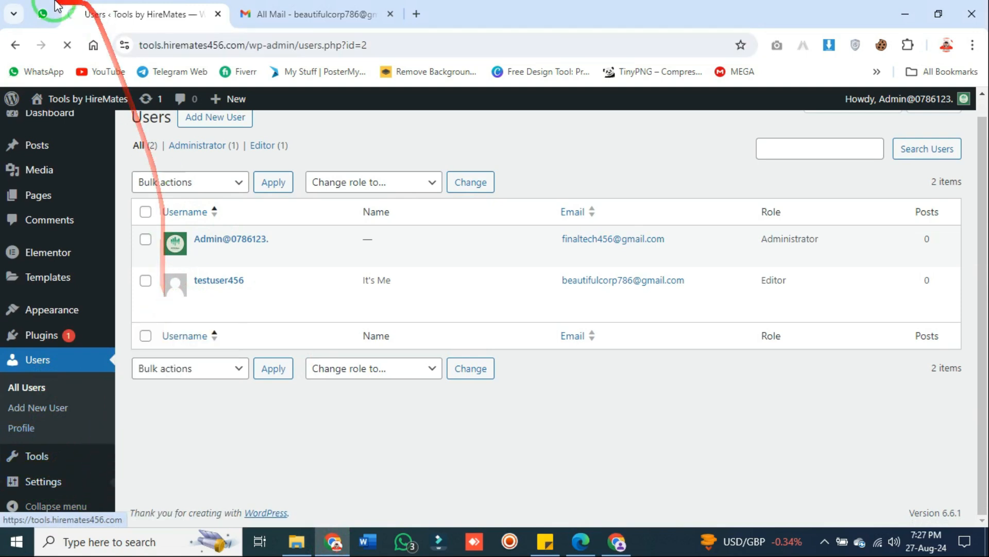
Tick Membership's 'Anyone can register', save the settings, and bring up the login window
{"action": "right_click", "coordinate": [43, 14]}
{"action": "left_click", "coordinate": [139, 163]}
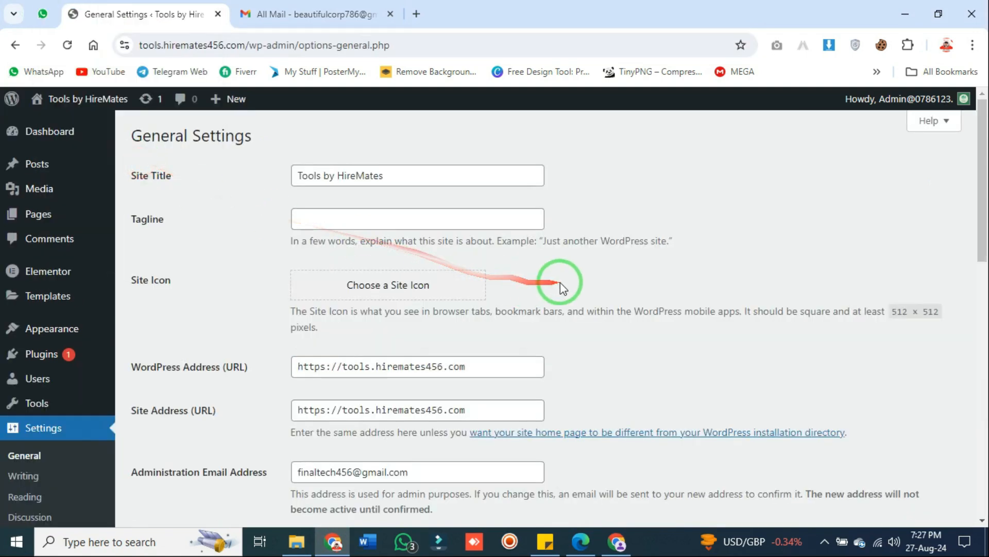
{"action": "scroll", "coordinate": [559, 278], "scroll_direction": "down", "scroll_amount": 8}
{"action": "scroll", "coordinate": [559, 278], "scroll_direction": "up", "scroll_amount": 3}
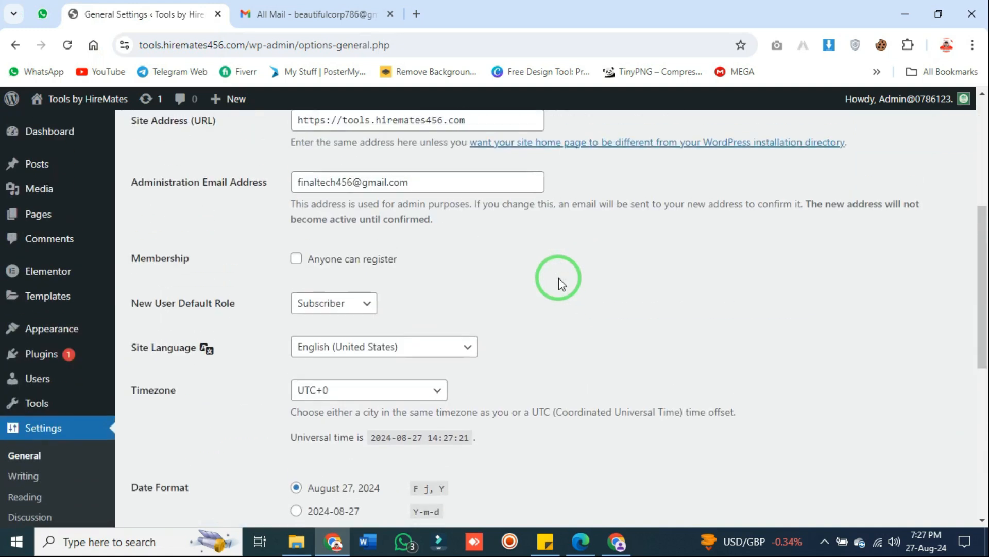
{"action": "left_click_drag", "start_coordinate": [192, 258], "coordinate": [126, 259]}
{"action": "left_click", "coordinate": [250, 285]}
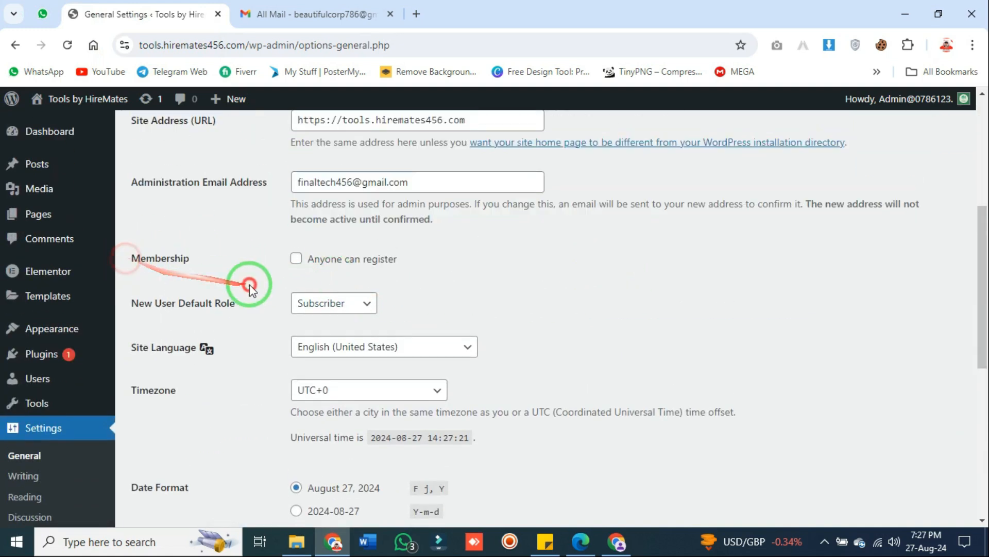
{"action": "left_click", "coordinate": [298, 260]}
{"action": "scroll", "coordinate": [397, 299], "scroll_direction": "down", "scroll_amount": 8}
{"action": "left_click", "coordinate": [168, 451]}
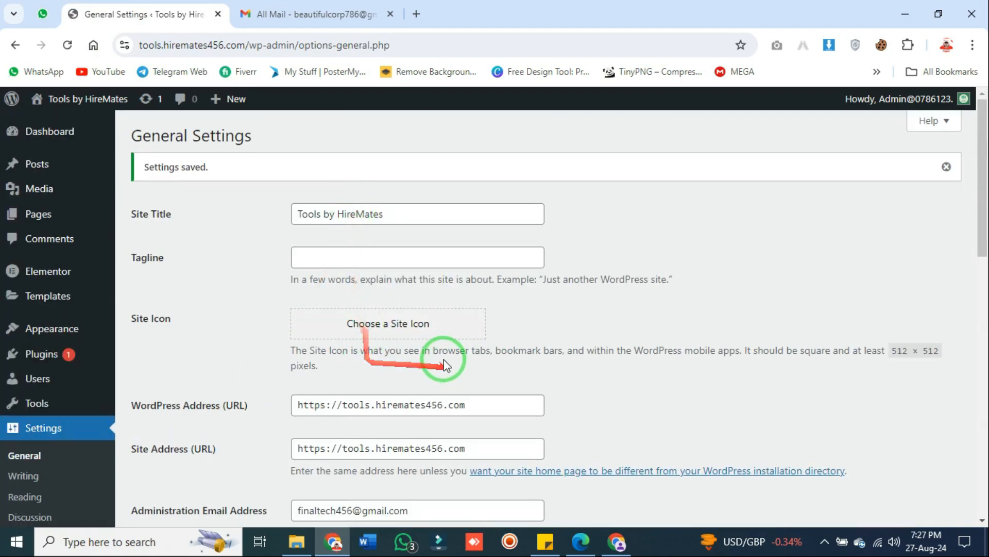
{"action": "left_click", "coordinate": [617, 541]}
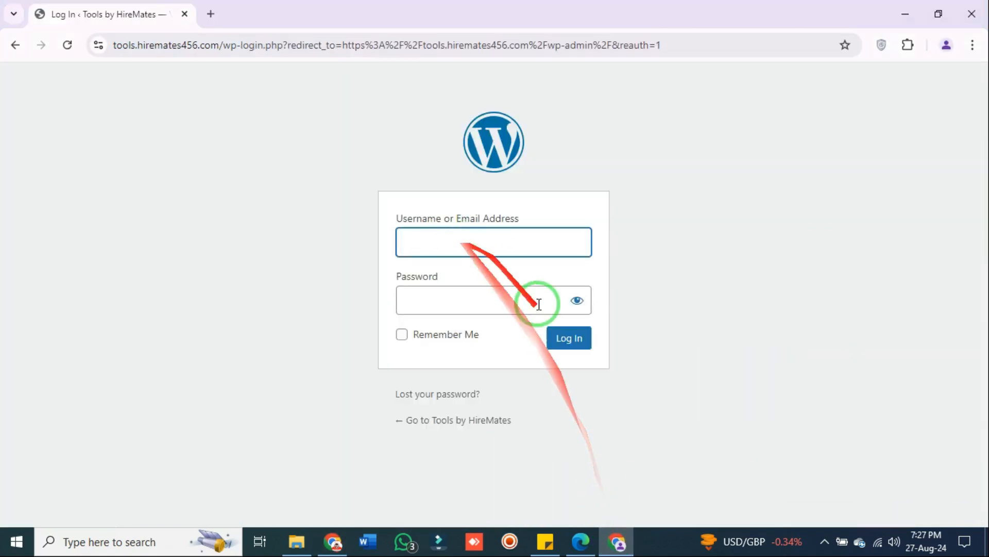
Copy the test username from the sticky note into the login form's username field
{"action": "left_click", "coordinate": [545, 540]}
{"action": "left_click_drag", "start_coordinate": [637, 42], "coordinate": [658, 118]}
{"action": "left_click", "coordinate": [640, 155]}
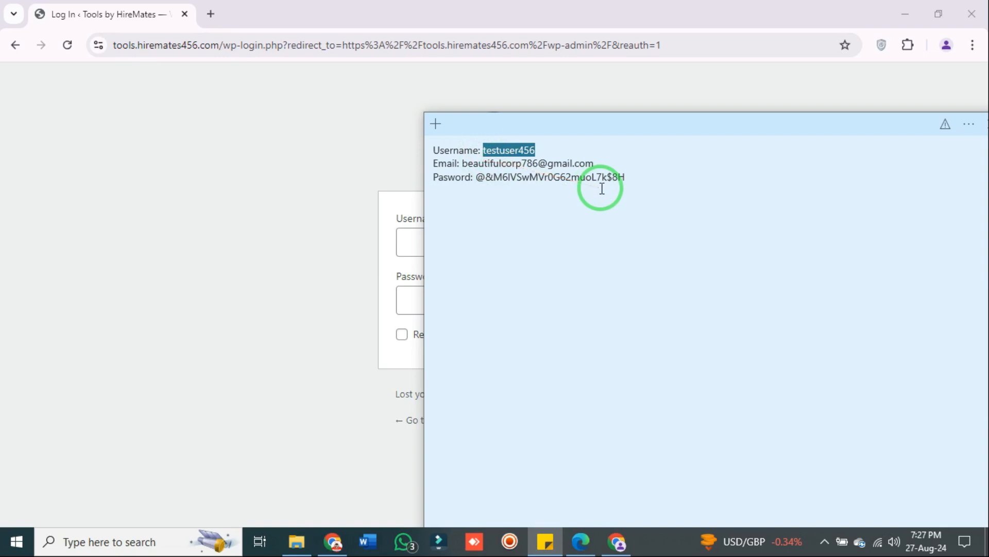
{"action": "left_click", "coordinate": [412, 242]}
{"action": "type", "text": "testuser456"}
Copy the stored password from the note into the login form and log in as the test user
{"action": "left_click", "coordinate": [614, 539]}
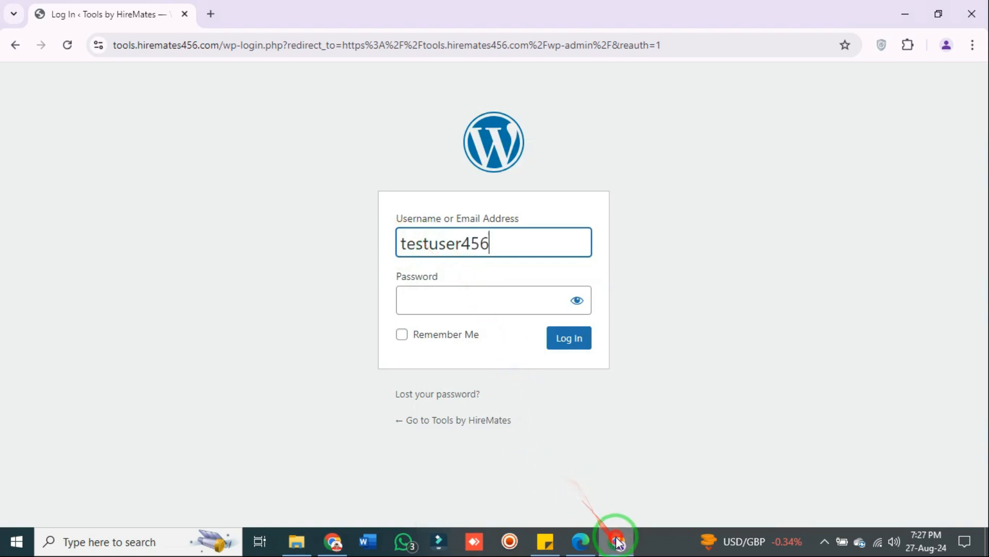
{"action": "left_click_drag", "start_coordinate": [623, 180], "coordinate": [482, 189]}
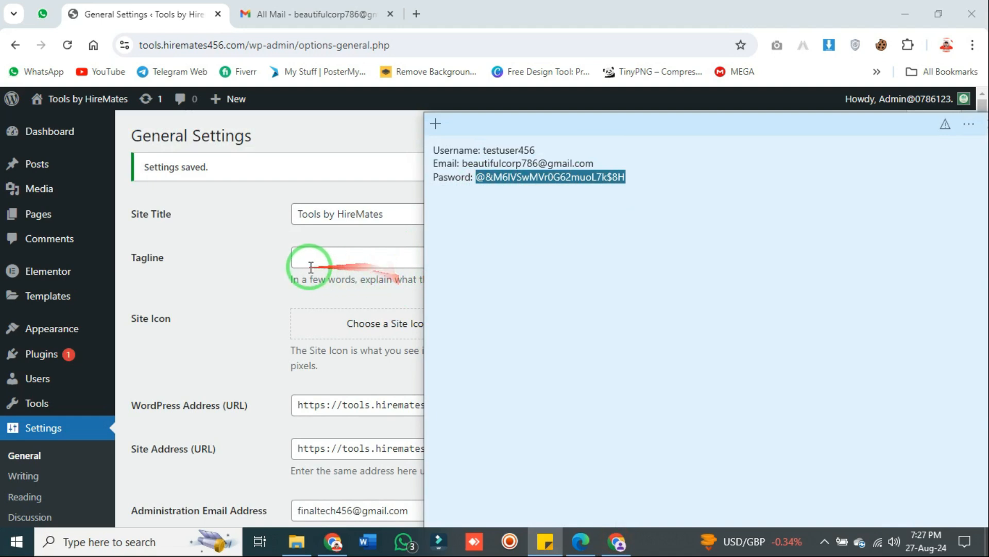
{"action": "left_click", "coordinate": [616, 540]}
{"action": "left_click", "coordinate": [477, 301]}
{"action": "key", "text": "ctrl+v"}
{"action": "left_click", "coordinate": [567, 338]}
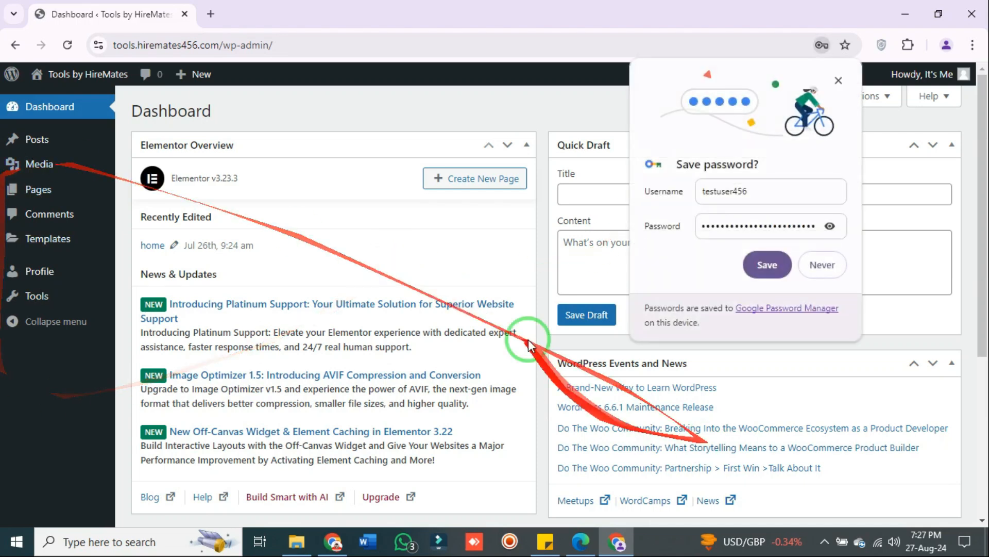
Dismiss the save-password prompt, compare the test user's dashboard, and return to admin General Settings
{"action": "left_click", "coordinate": [840, 78]}
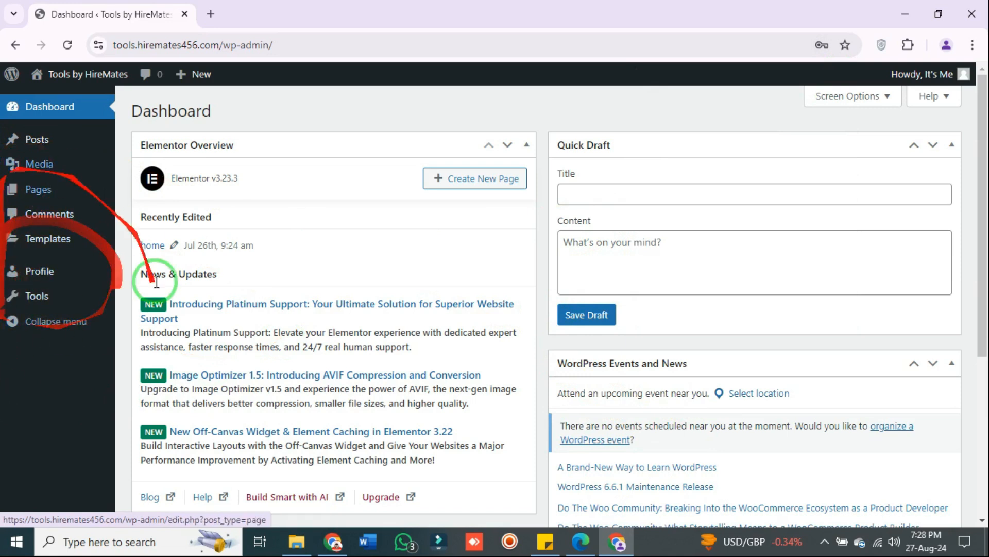
{"action": "left_click", "coordinate": [335, 551]}
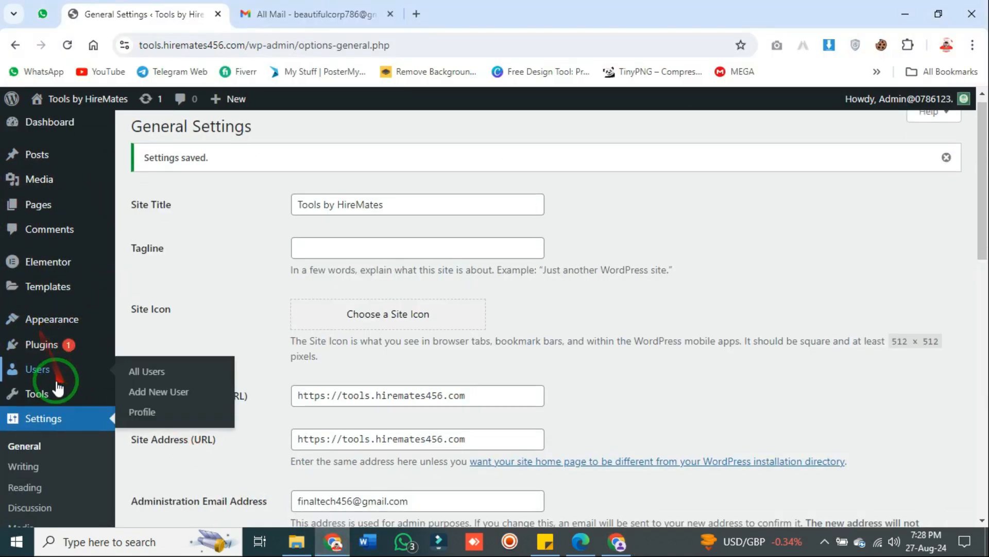
{"action": "scroll", "coordinate": [5, 291], "scroll_direction": "down", "scroll_amount": 3}
{"action": "scroll", "coordinate": [46, 360], "scroll_direction": "down", "scroll_amount": 5}
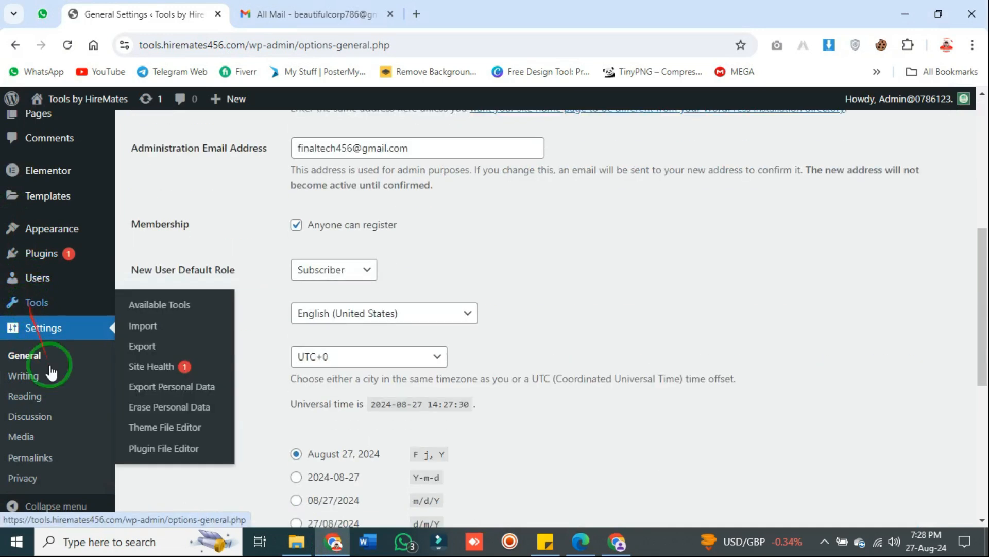
{"action": "scroll", "coordinate": [55, 437], "scroll_direction": "up", "scroll_amount": 5}
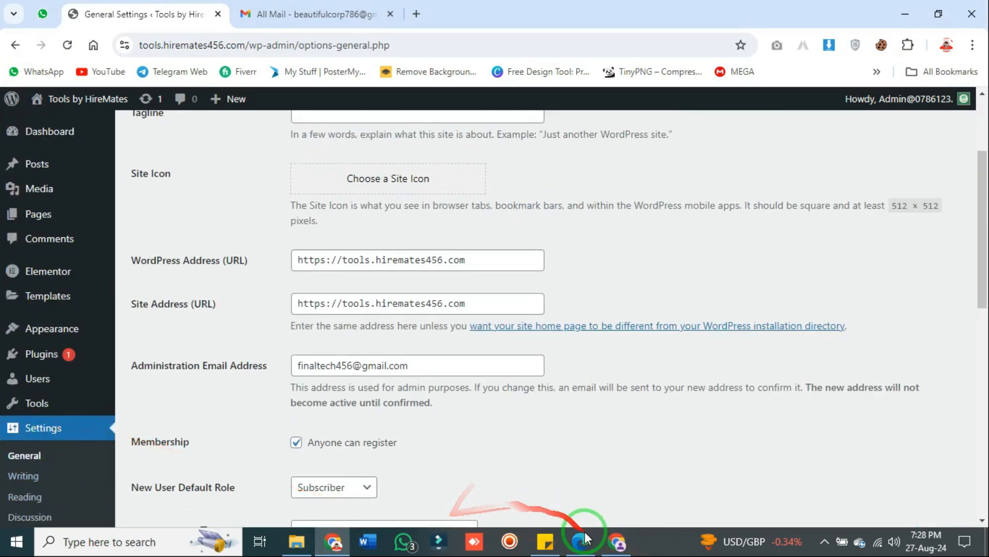
{"action": "left_click", "coordinate": [606, 543]}
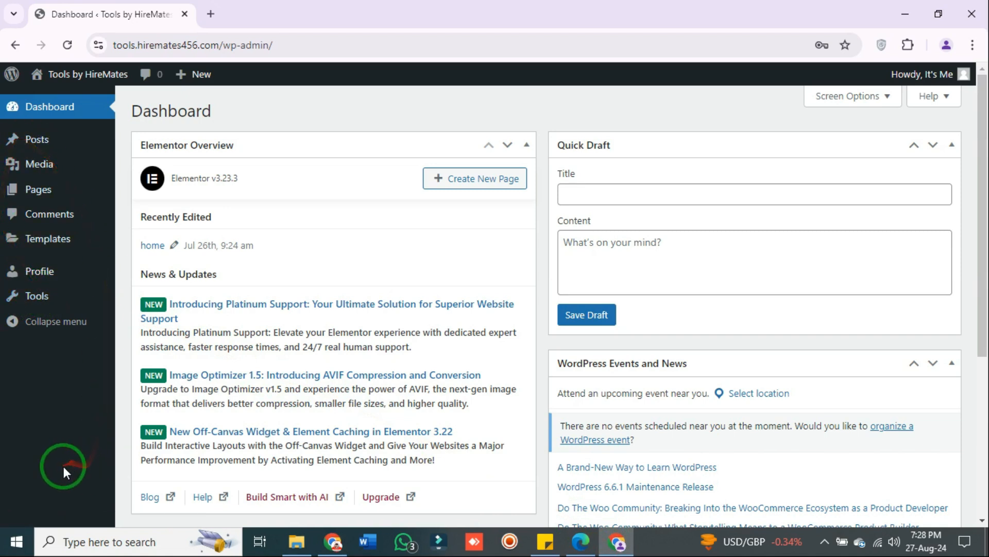
{"action": "left_click", "coordinate": [334, 541]}
{"action": "scroll", "coordinate": [381, 278], "scroll_direction": "down", "scroll_amount": 2}
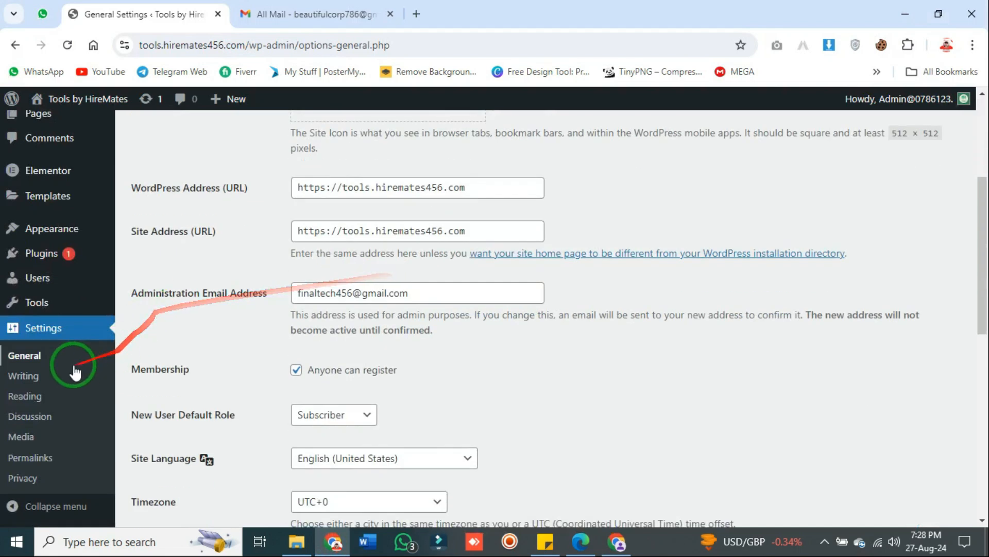
Open testuser456's Edit User page from the Users list
{"action": "left_click", "coordinate": [59, 285]}
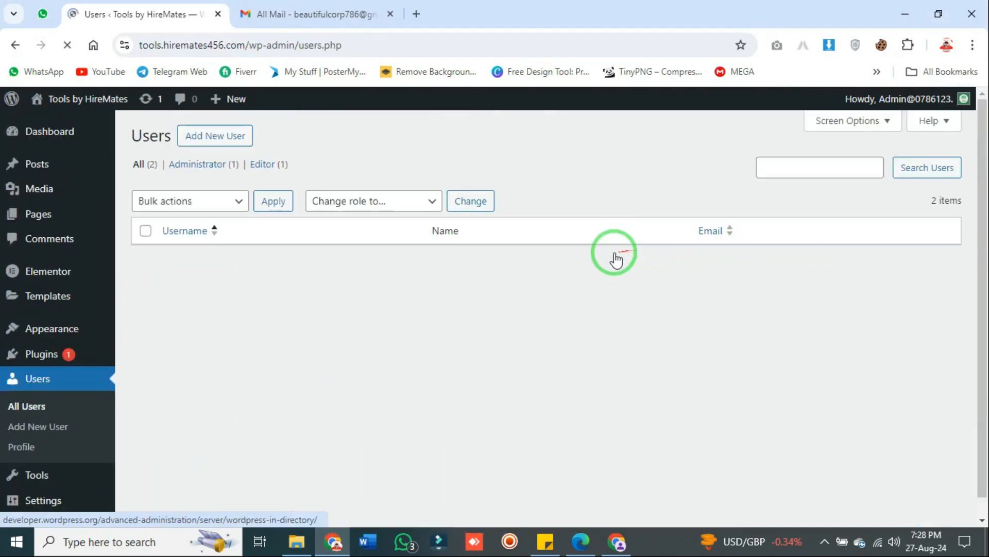
{"action": "left_click", "coordinate": [202, 315]}
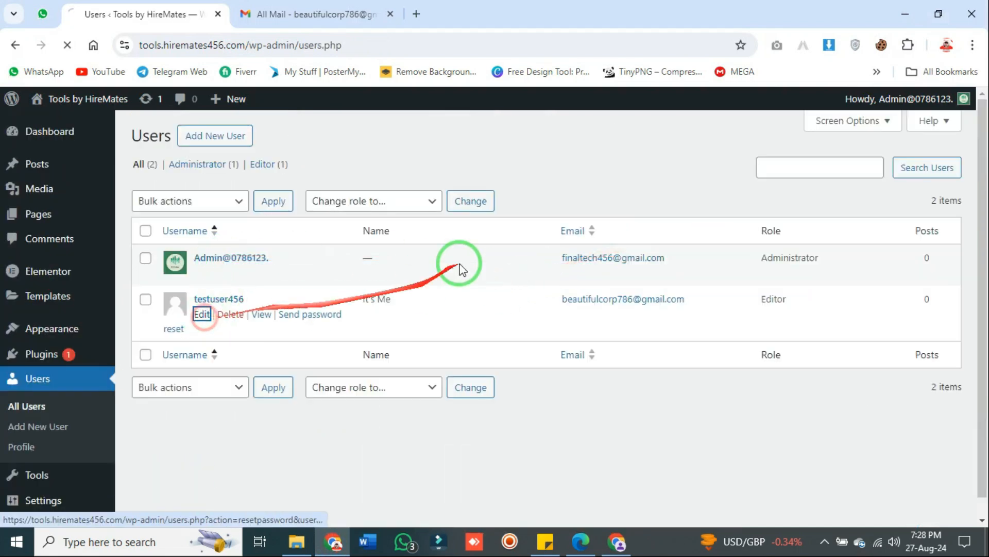
{"action": "scroll", "coordinate": [443, 288], "scroll_direction": "down", "scroll_amount": 8}
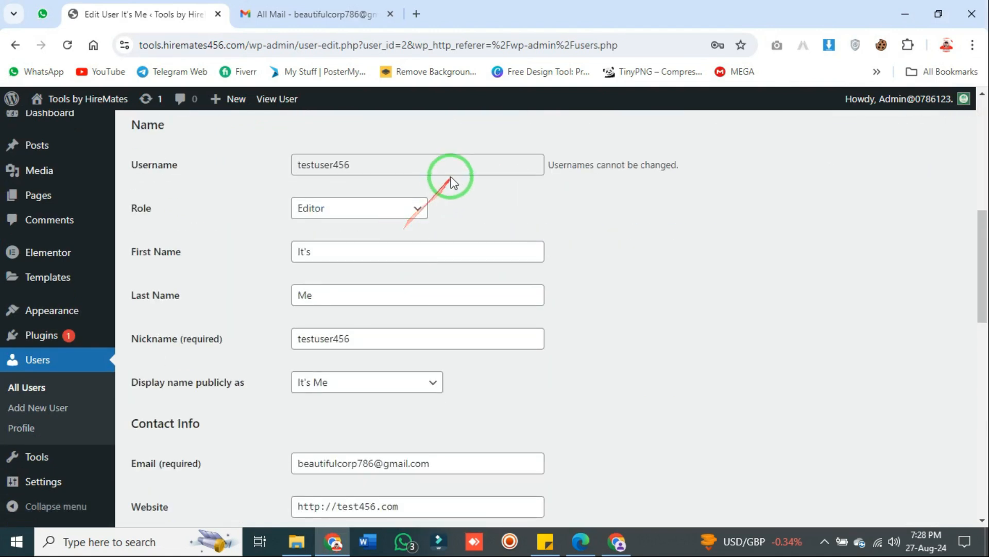
{"action": "scroll", "coordinate": [464, 296], "scroll_direction": "down", "scroll_amount": 4}
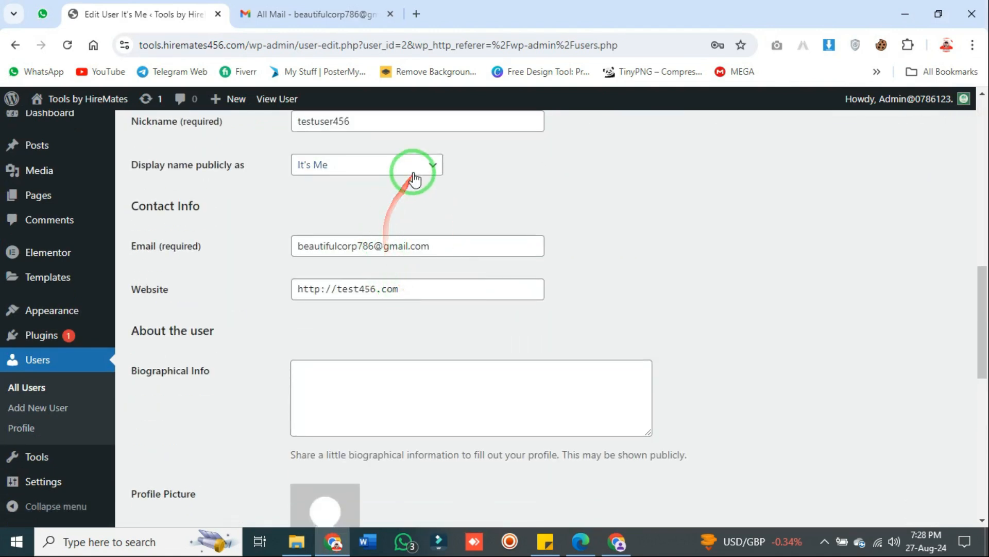
{"action": "scroll", "coordinate": [393, 366], "scroll_direction": "down", "scroll_amount": 3}
{"action": "scroll", "coordinate": [340, 364], "scroll_direction": "down", "scroll_amount": 2}
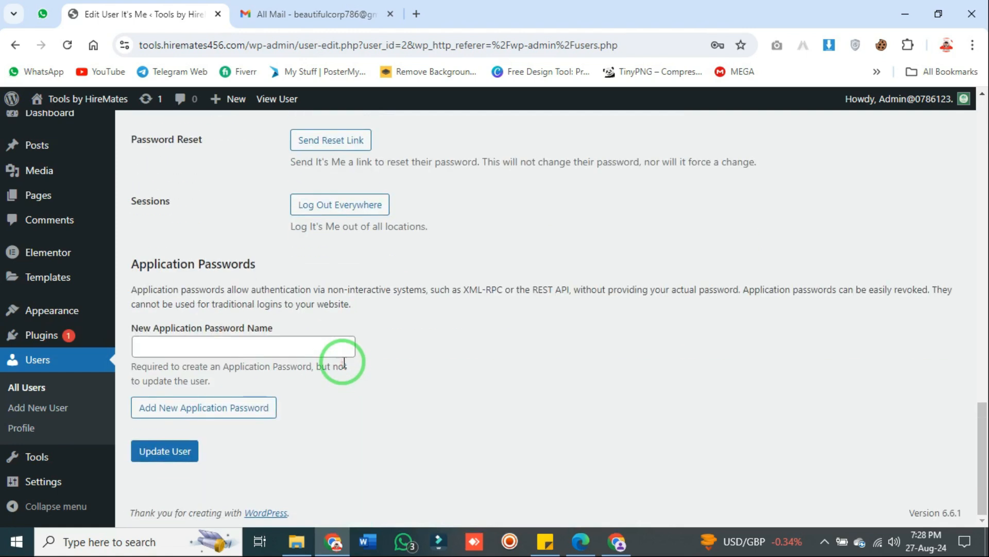
{"action": "scroll", "coordinate": [312, 399], "scroll_direction": "up", "scroll_amount": 14}
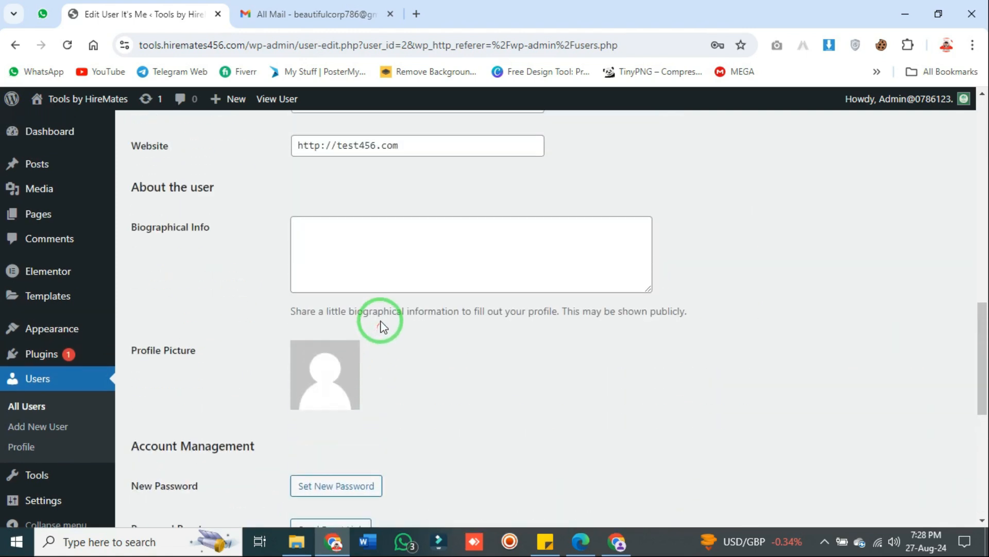
{"action": "scroll", "coordinate": [415, 301], "scroll_direction": "up", "scroll_amount": 6}
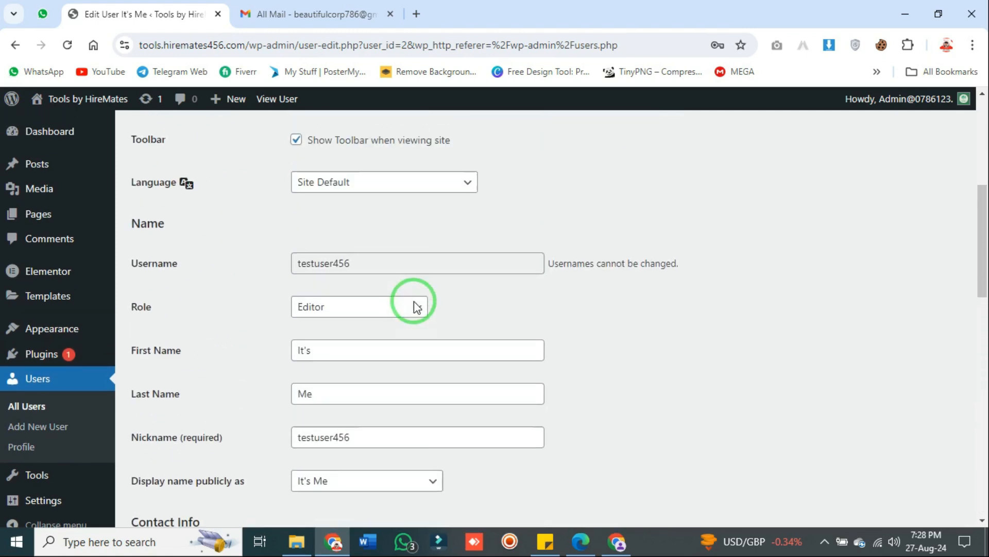
Choose Administrator as testuser456's role and click Update User
{"action": "left_click", "coordinate": [379, 329]}
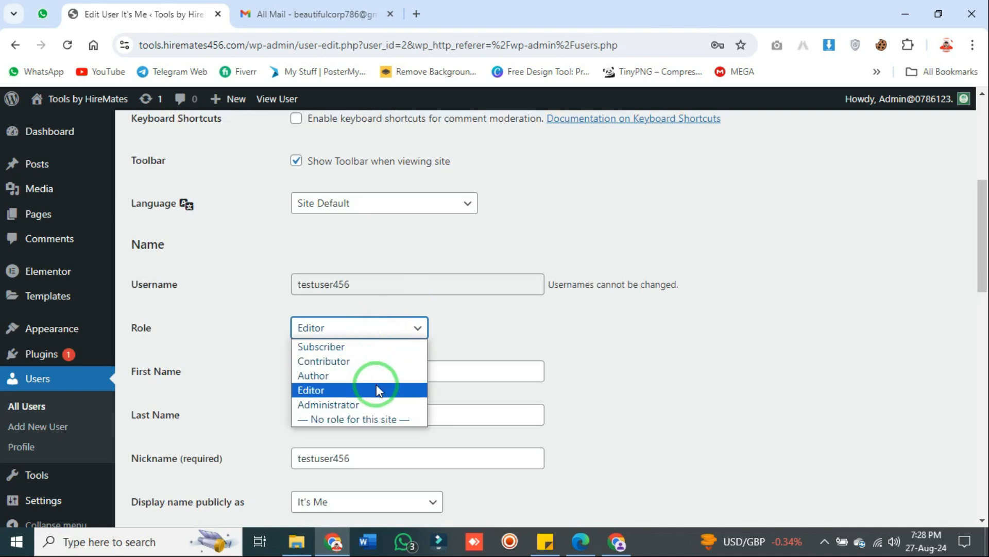
{"action": "left_click", "coordinate": [383, 405]}
{"action": "scroll", "coordinate": [381, 382], "scroll_direction": "down", "scroll_amount": 20}
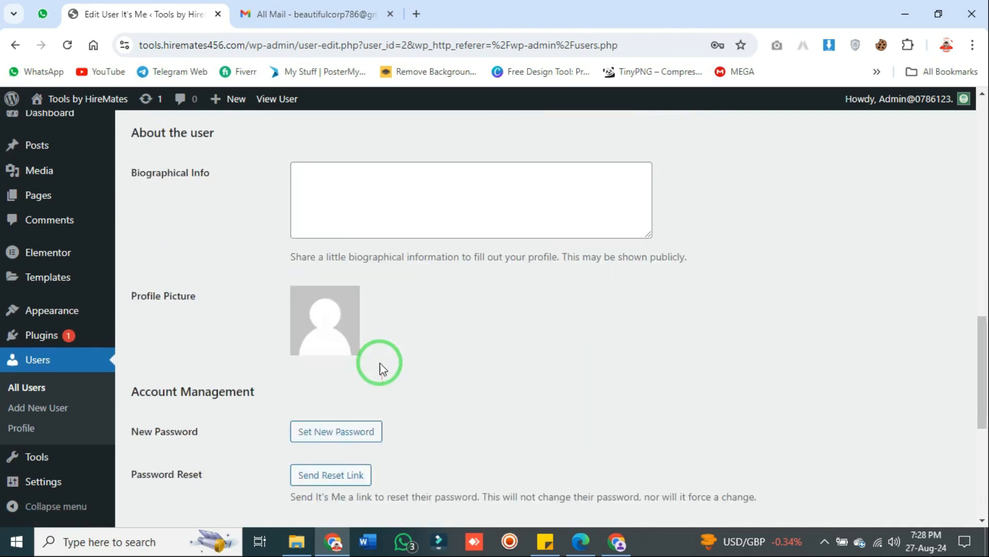
{"action": "left_click", "coordinate": [182, 453]}
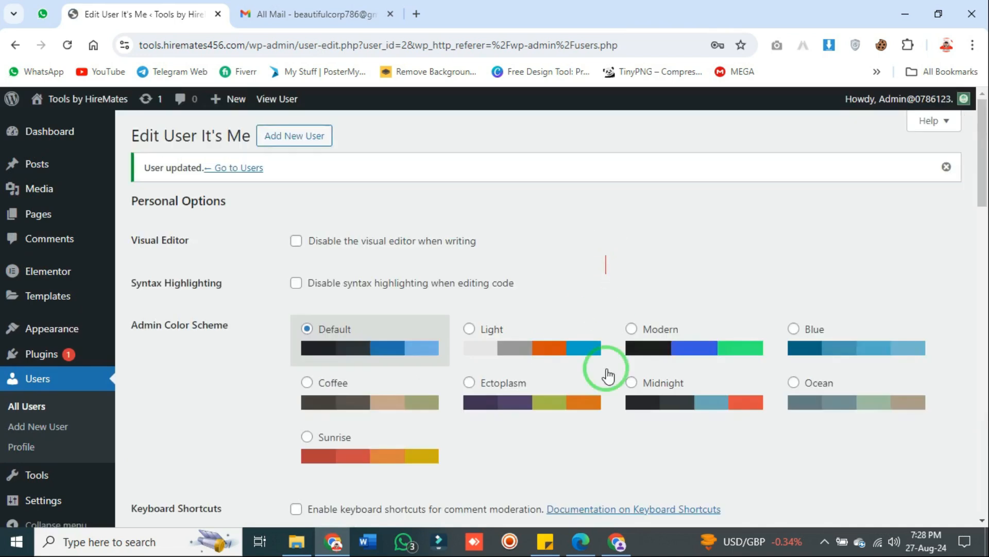
{"action": "left_click", "coordinate": [618, 542]}
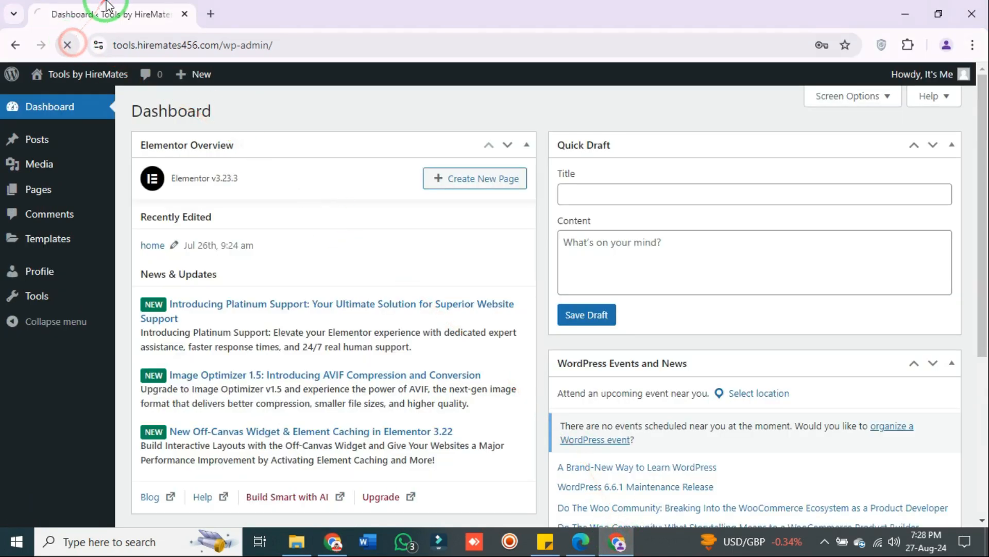
{"action": "scroll", "coordinate": [88, 325], "scroll_direction": "down", "scroll_amount": 6}
{"action": "scroll", "coordinate": [86, 330], "scroll_direction": "up", "scroll_amount": 7}
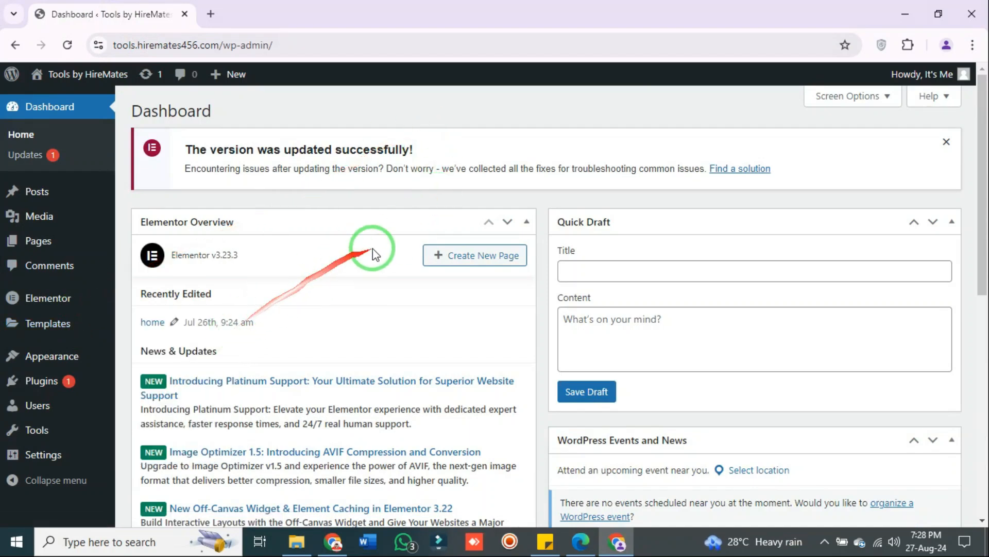
{"action": "left_click", "coordinate": [332, 541]}
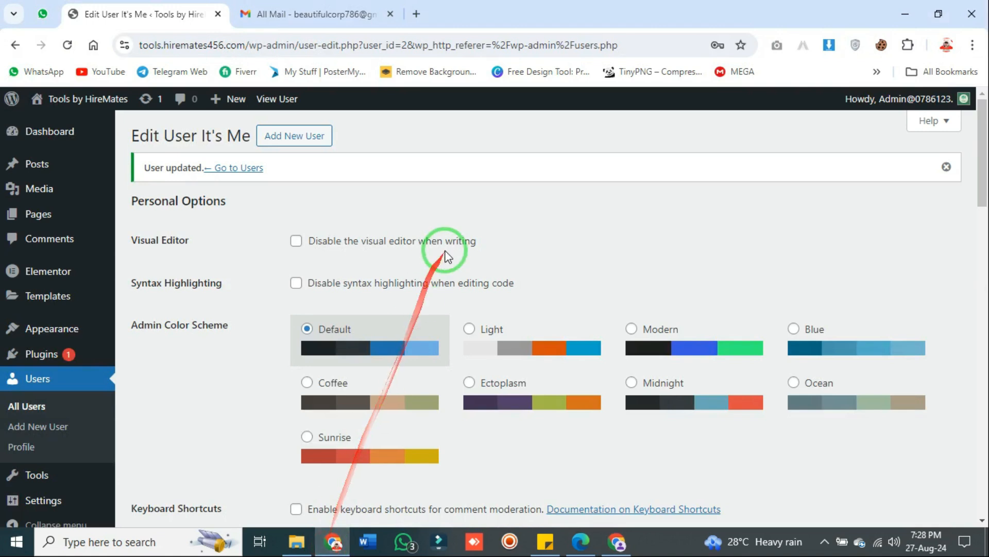
Pick a different role for testuser456 from the Role dropdown
{"action": "scroll", "coordinate": [446, 256], "scroll_direction": "down", "scroll_amount": 10}
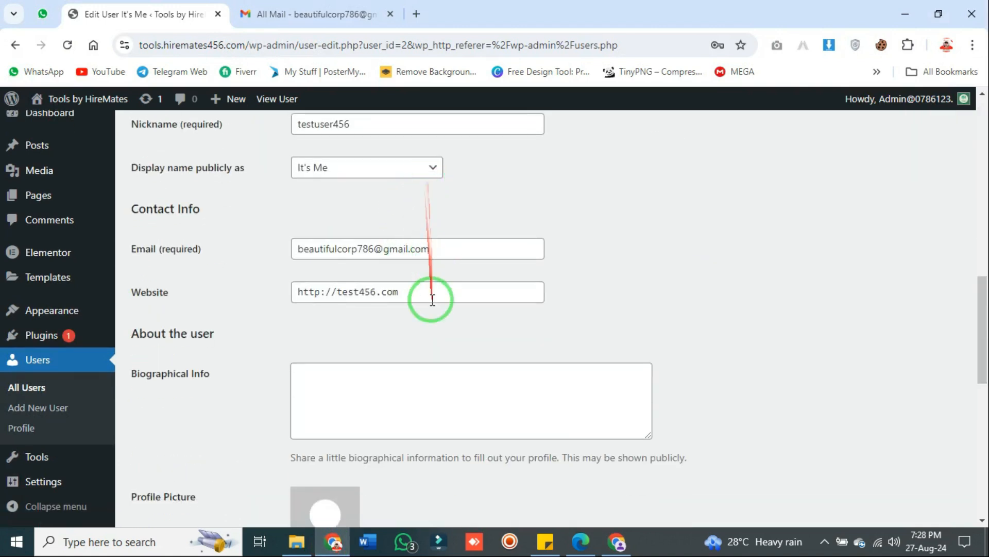
{"action": "scroll", "coordinate": [415, 292], "scroll_direction": "down", "scroll_amount": 4}
{"action": "scroll", "coordinate": [415, 292], "scroll_direction": "up", "scroll_amount": 10}
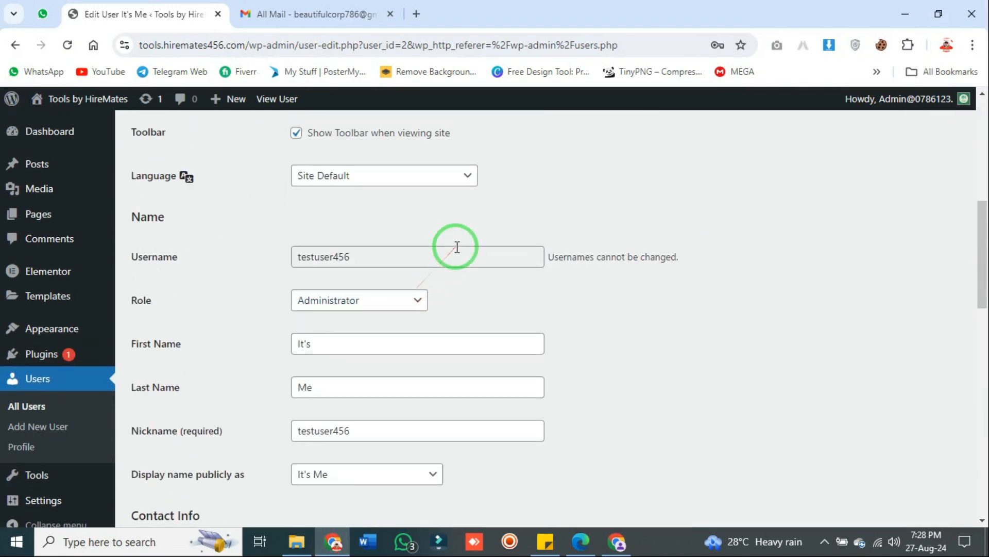
{"action": "scroll", "coordinate": [457, 247], "scroll_direction": "up", "scroll_amount": 3}
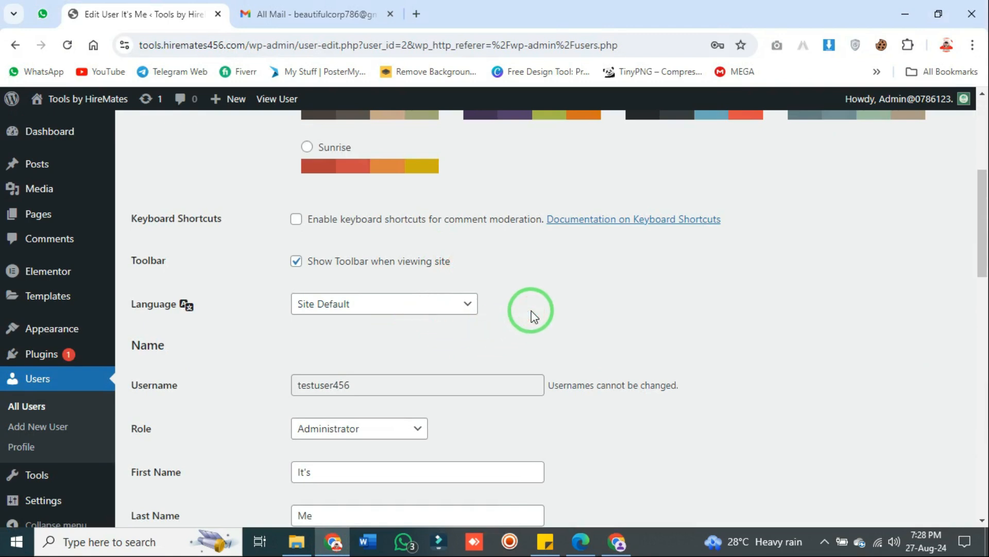
{"action": "scroll", "coordinate": [531, 310], "scroll_direction": "down", "scroll_amount": 5}
{"action": "left_click", "coordinate": [415, 213]}
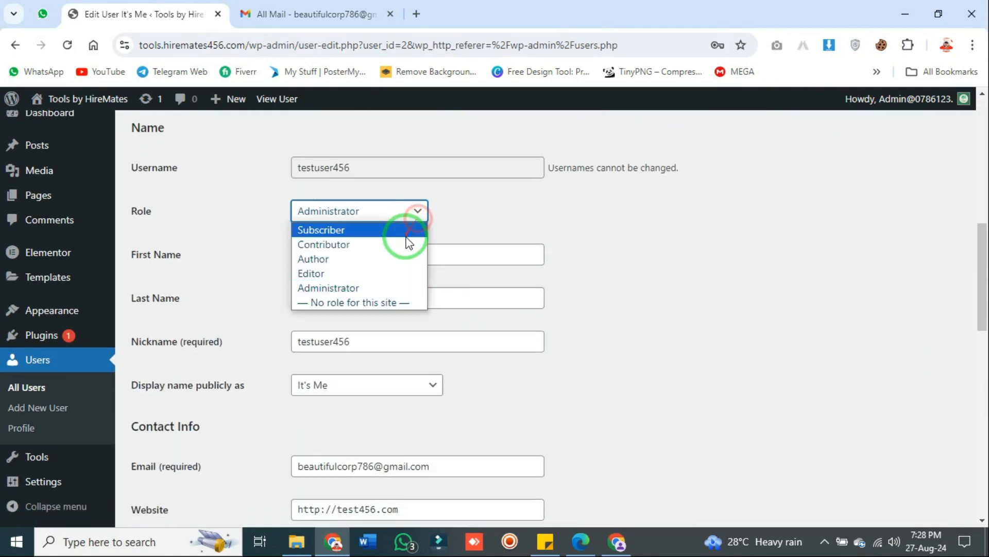
{"action": "left_click", "coordinate": [400, 272]}
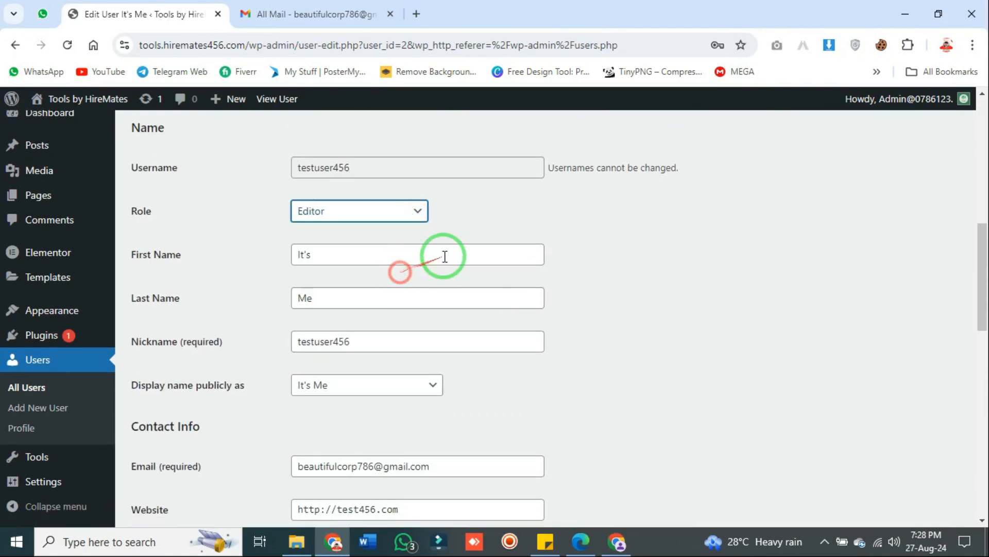
Open the All Users list in another tab, then return to the Edit User page
{"action": "left_click", "coordinate": [406, 222]}
{"action": "left_click", "coordinate": [298, 277]}
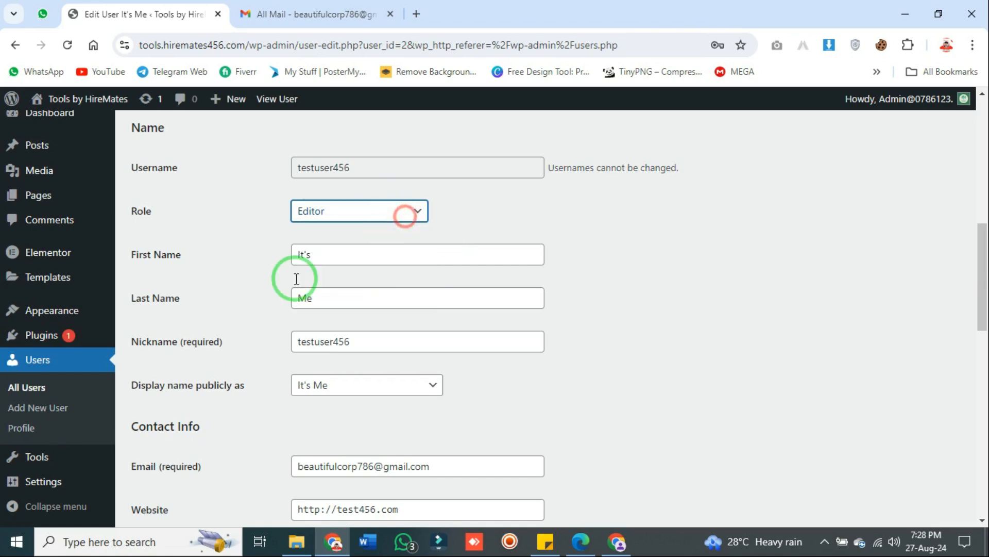
{"action": "left_click", "coordinate": [39, 387]}
{"action": "mouse_move", "coordinate": [268, 309]}
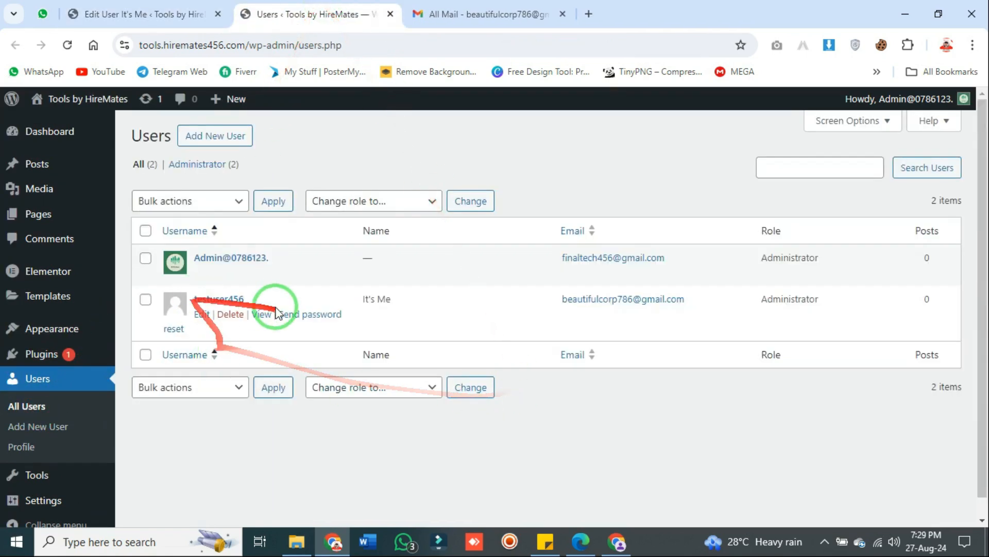
{"action": "left_click", "coordinate": [204, 13]}
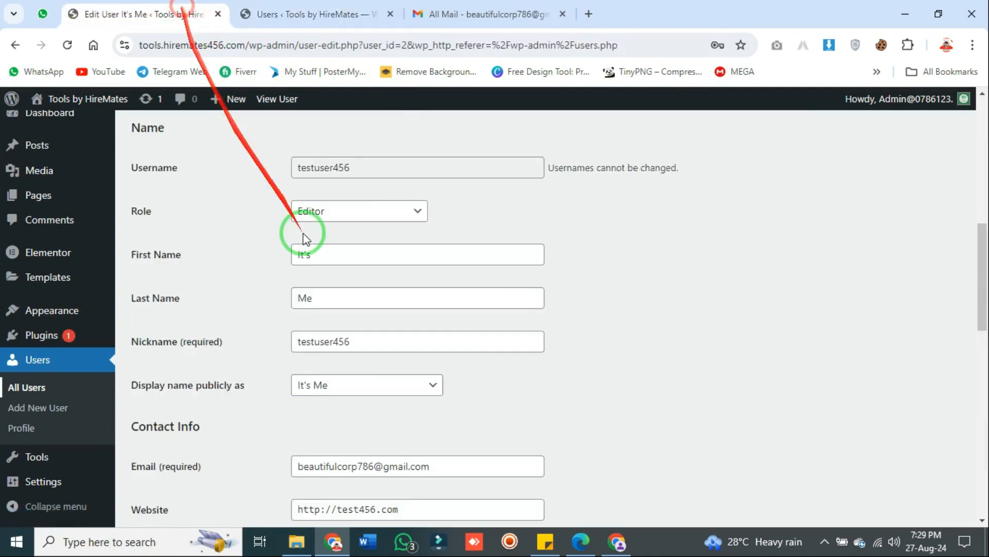
Set testuser456's role to Subscriber and save it with Update User
{"action": "scroll", "coordinate": [397, 257], "scroll_direction": "up", "scroll_amount": 3}
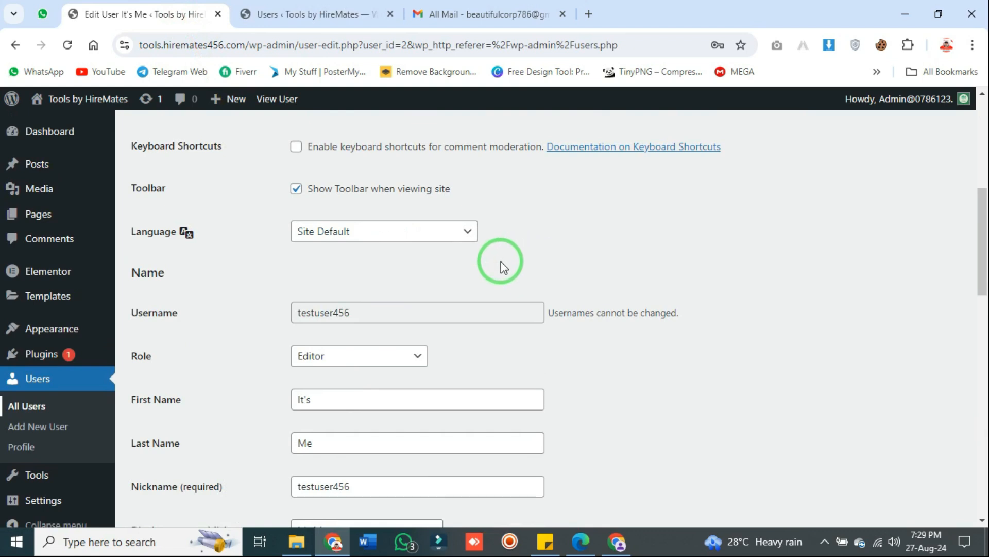
{"action": "scroll", "coordinate": [493, 264], "scroll_direction": "up", "scroll_amount": 4}
{"action": "scroll", "coordinate": [453, 284], "scroll_direction": "down", "scroll_amount": 5}
{"action": "left_click", "coordinate": [410, 298]}
{"action": "left_click", "coordinate": [400, 303]}
{"action": "scroll", "coordinate": [404, 311], "scroll_direction": "down", "scroll_amount": 10}
{"action": "left_click", "coordinate": [178, 451]}
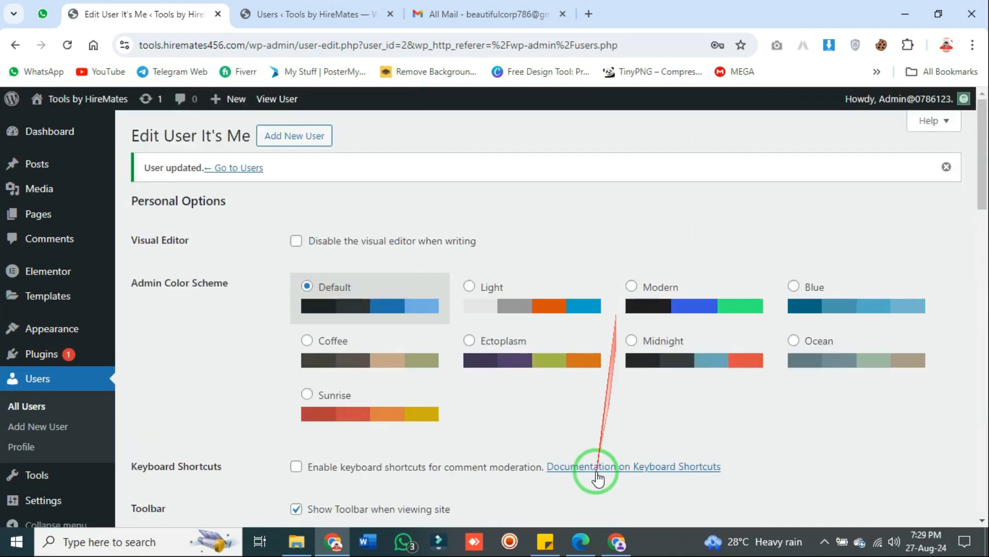
{"action": "left_click", "coordinate": [617, 541]}
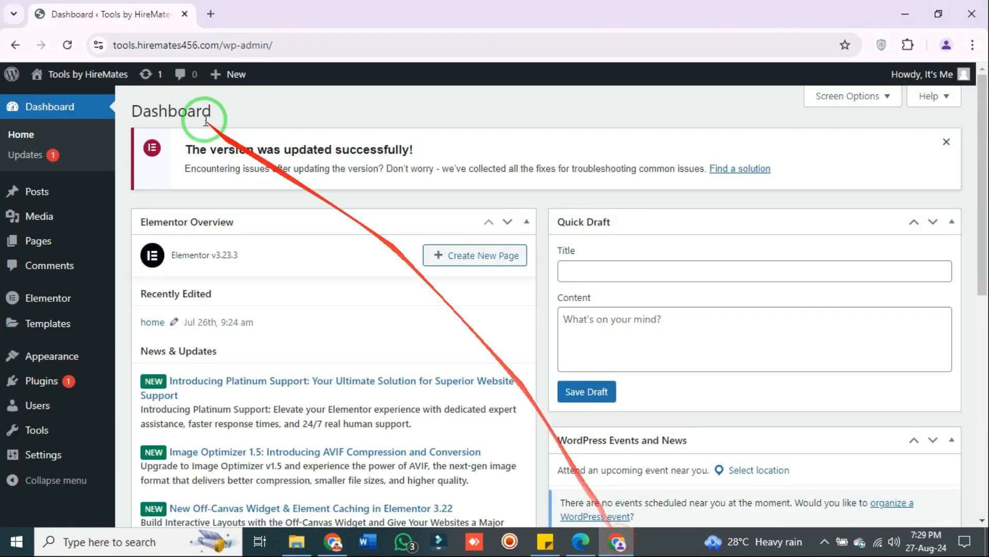
In the test user's window, reload the Dashboard and view their Profile page
{"action": "left_click", "coordinate": [67, 45]}
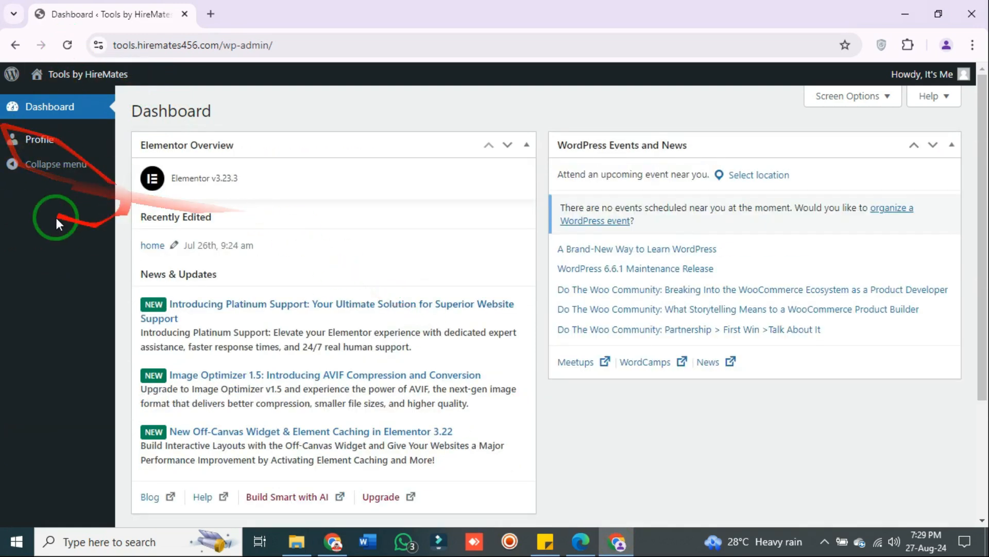
{"action": "left_click", "coordinate": [40, 143]}
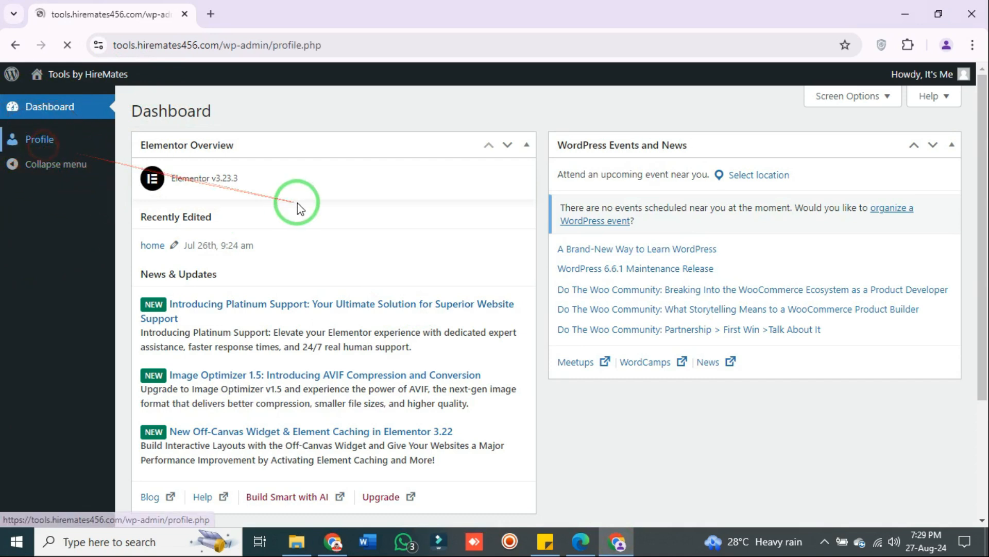
{"action": "scroll", "coordinate": [307, 226], "scroll_direction": "down", "scroll_amount": 5}
{"action": "scroll", "coordinate": [309, 235], "scroll_direction": "down", "scroll_amount": 13}
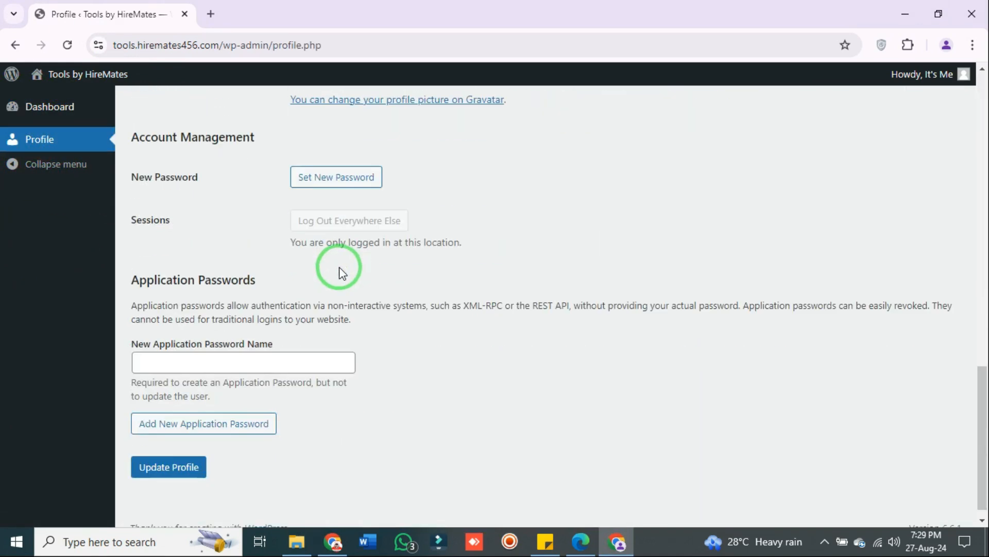
{"action": "scroll", "coordinate": [331, 270], "scroll_direction": "up", "scroll_amount": 18}
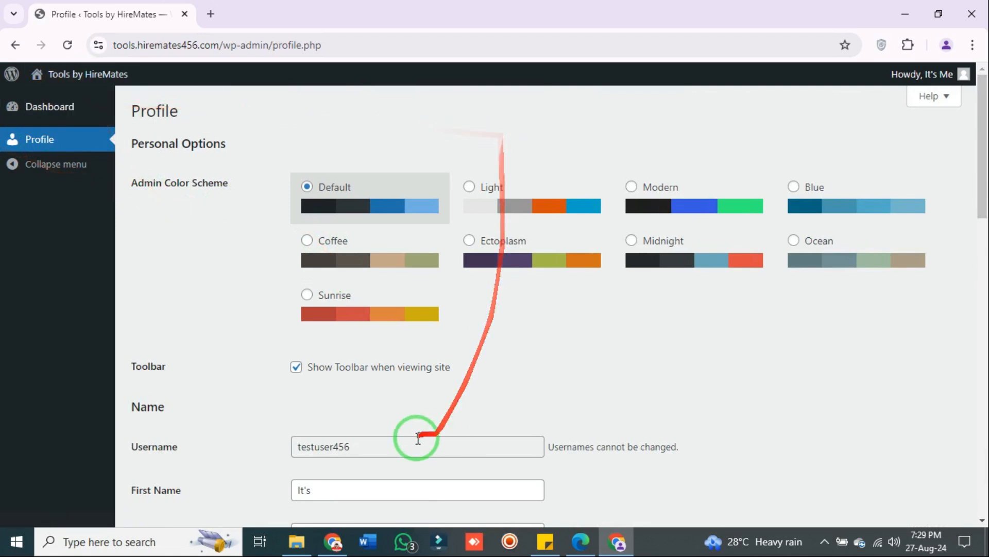
In the admin window, open Users > All Users to see testuser456 as Subscriber
{"action": "left_click", "coordinate": [337, 545]}
{"action": "scroll", "coordinate": [309, 332], "scroll_direction": "down", "scroll_amount": 6}
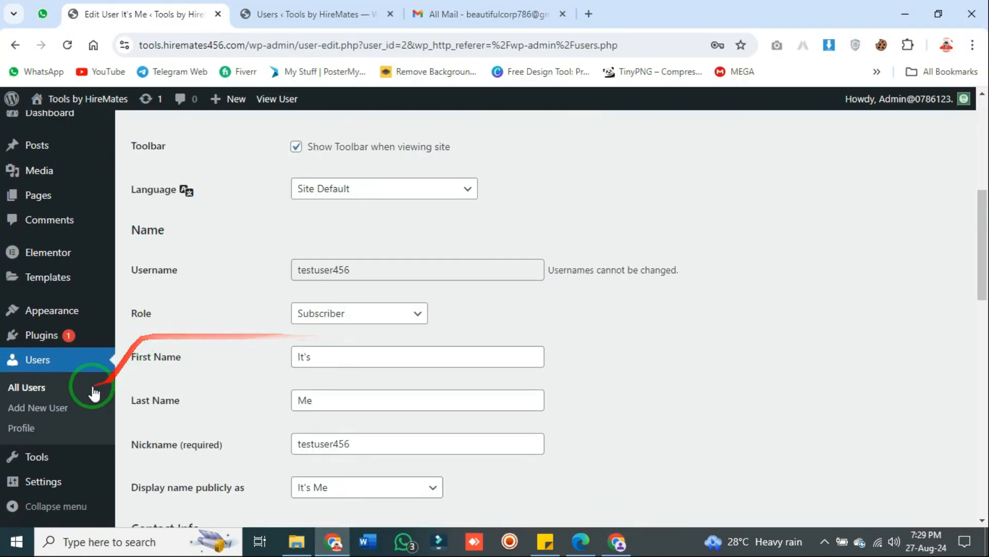
{"action": "left_click", "coordinate": [45, 394]}
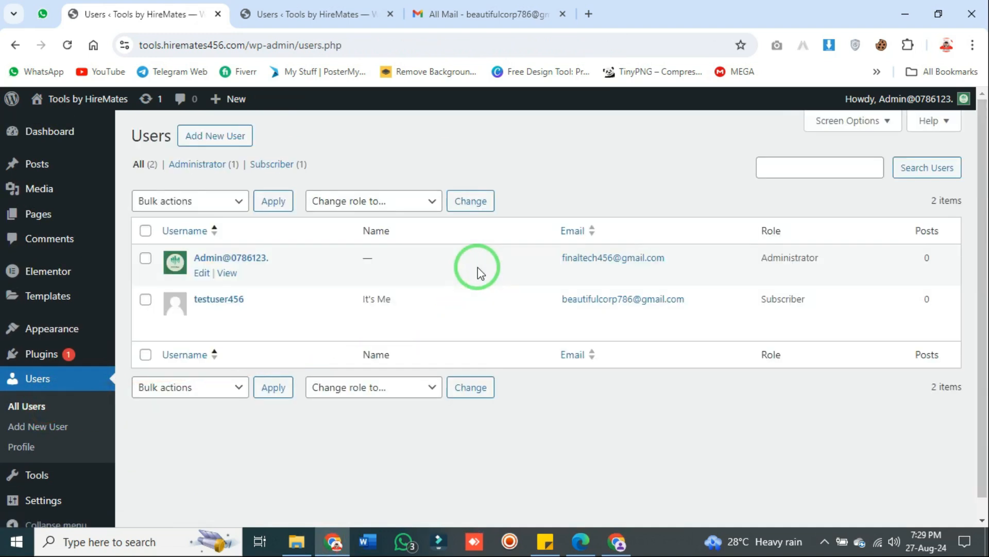